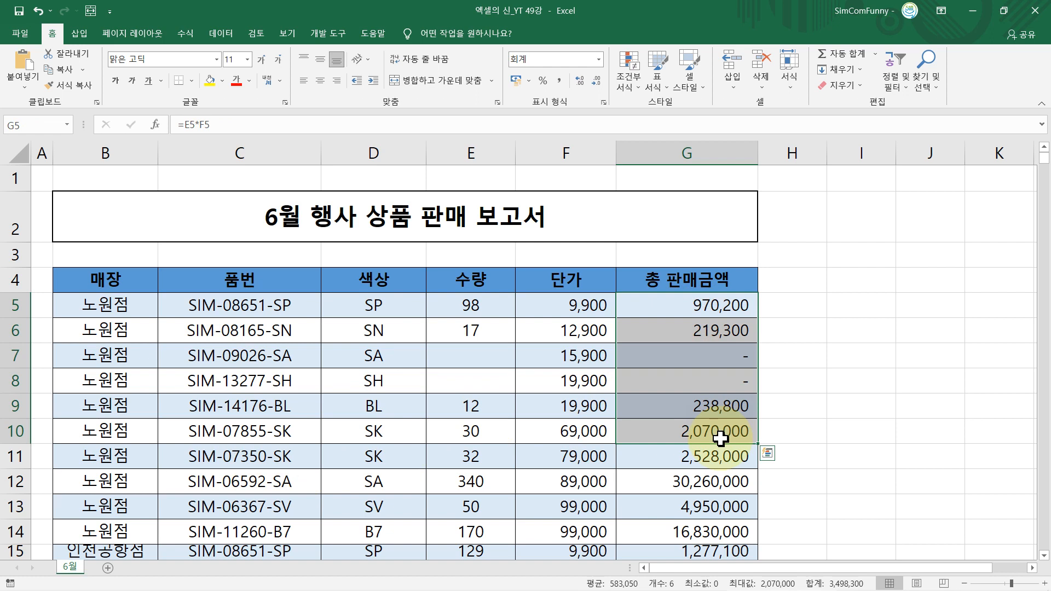
pyautogui.click(868, 413)
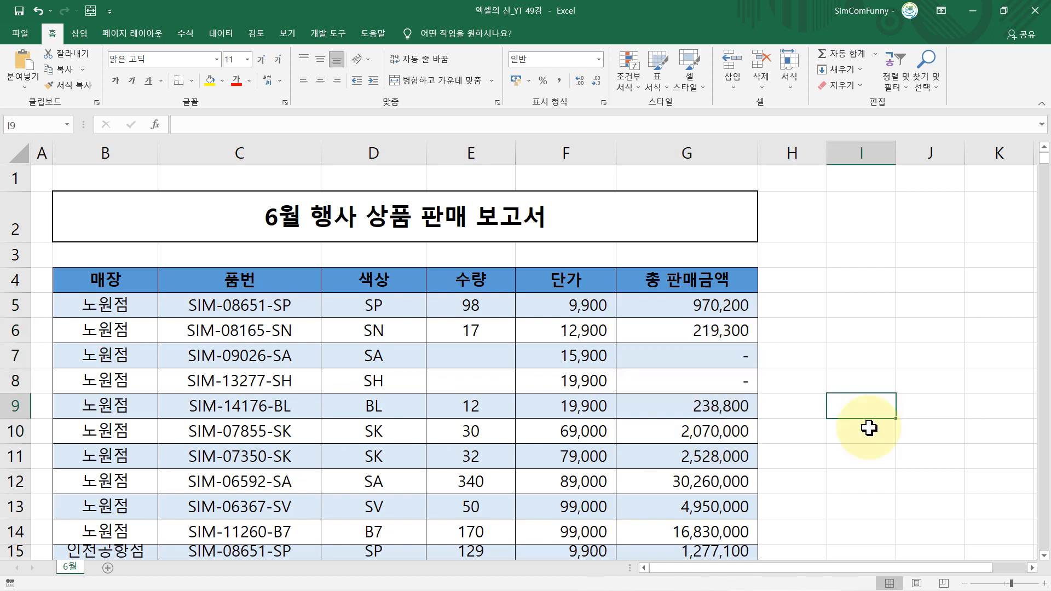
pyautogui.click(870, 357)
pyautogui.click(871, 403)
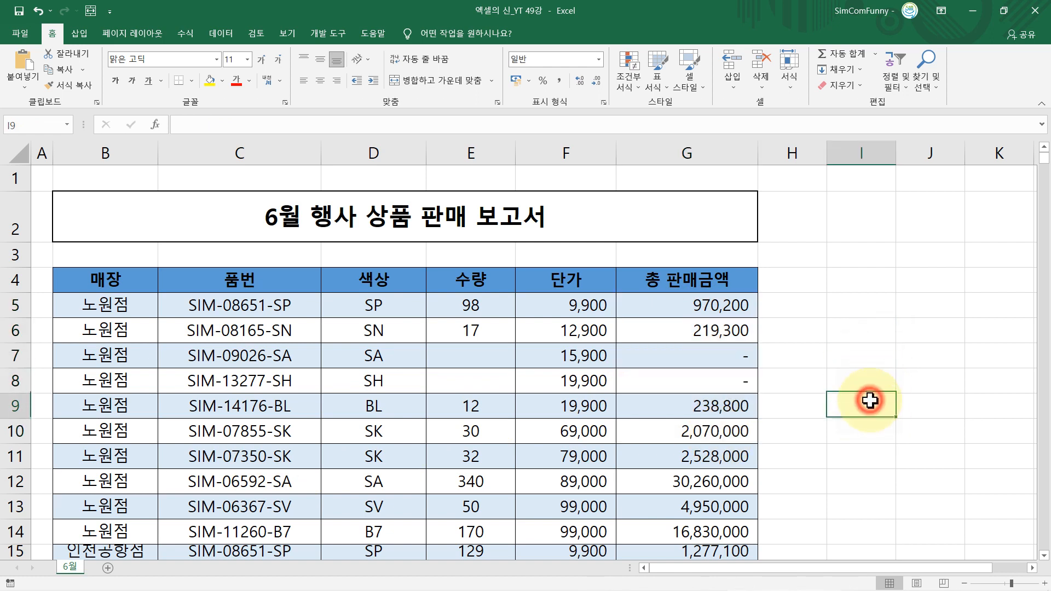
pyautogui.click(866, 439)
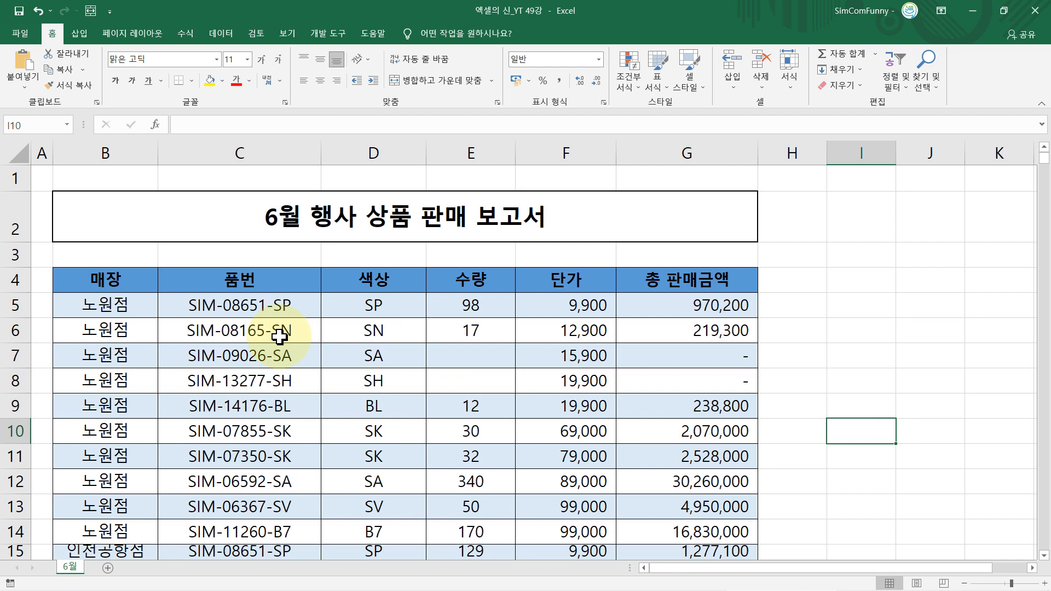
pyautogui.moveTo(117, 278); pyautogui.dragTo(669, 482)
pyautogui.click(495, 431)
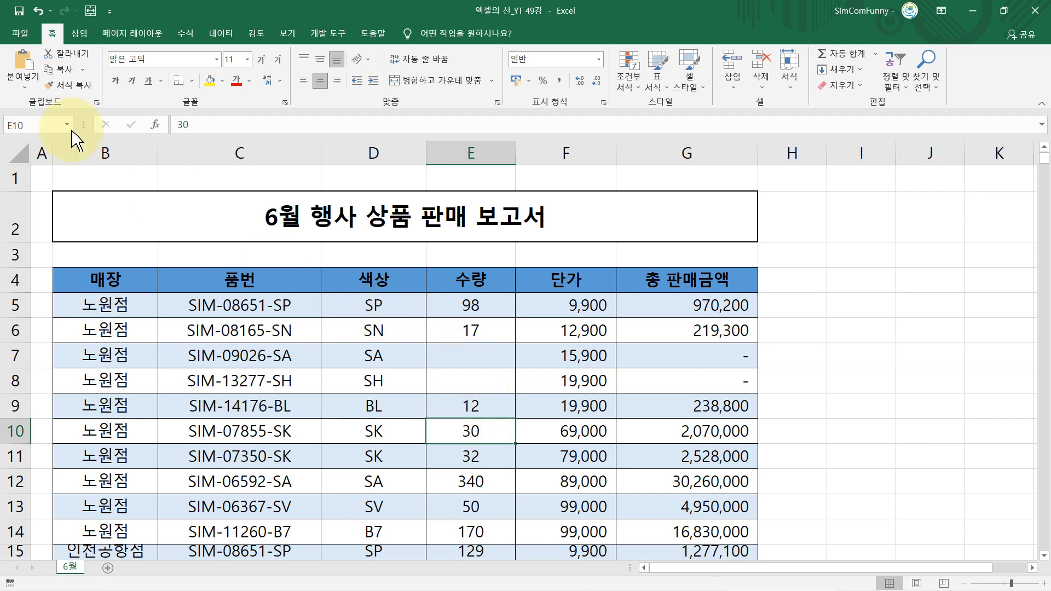
# Convert the sales data in B4:G84 into a table with a header row.
pyautogui.click(353, 324)
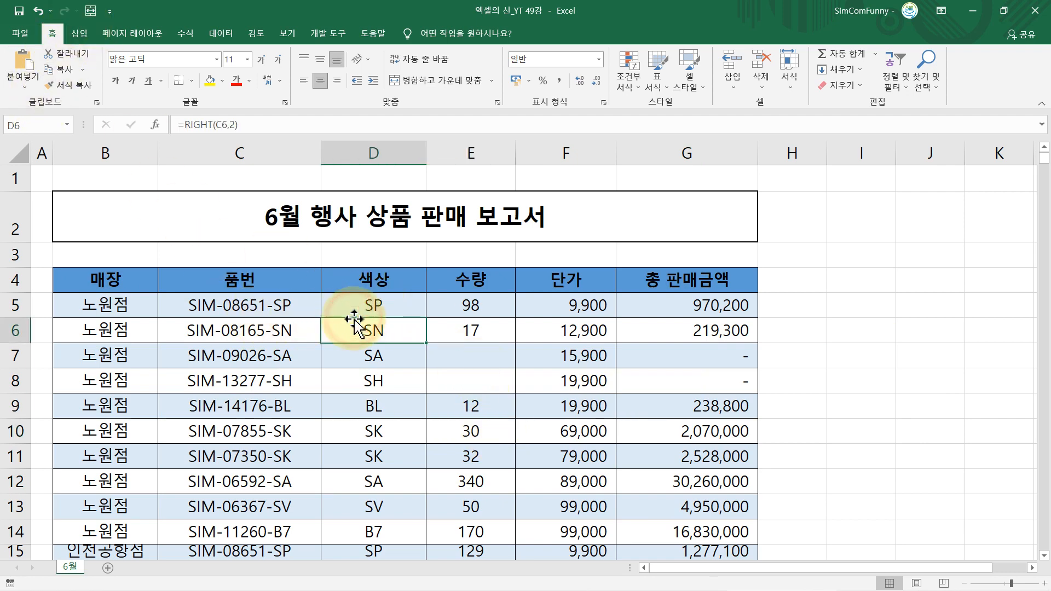
pyautogui.click(80, 33)
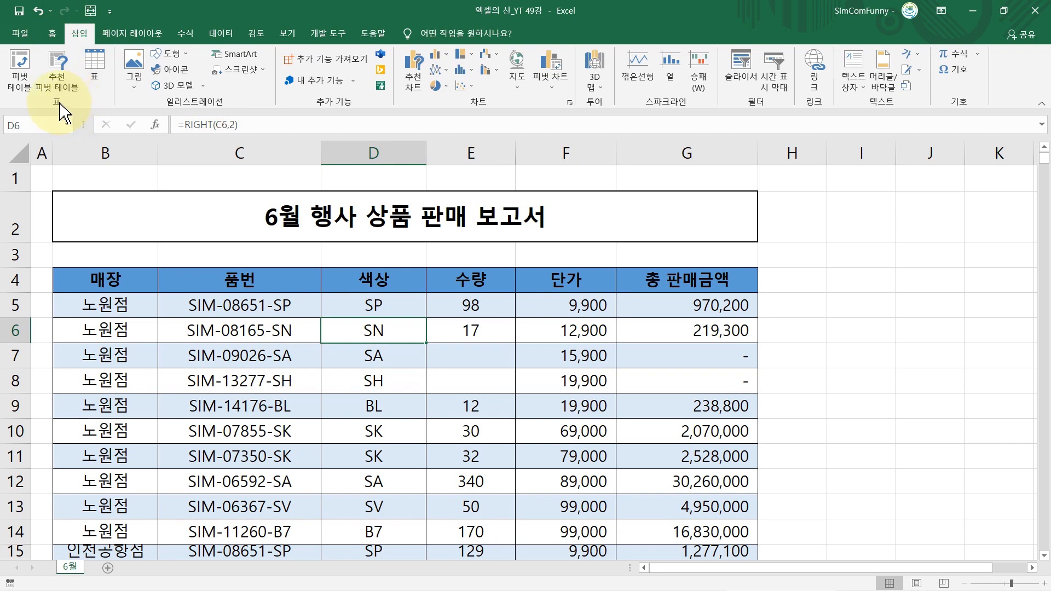
pyautogui.click(91, 67)
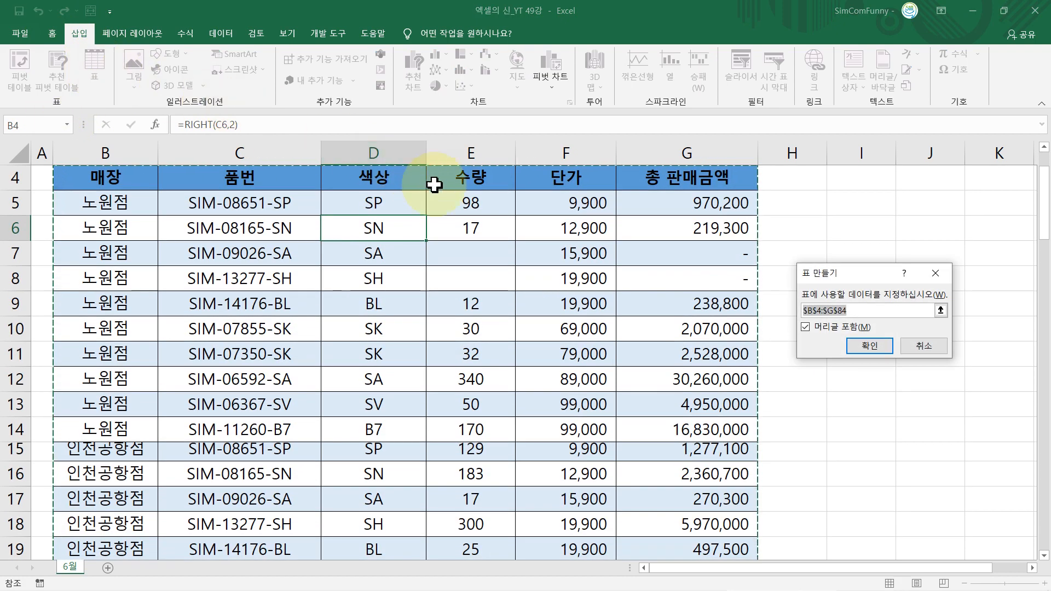
pyautogui.scroll(1, 535, 245)
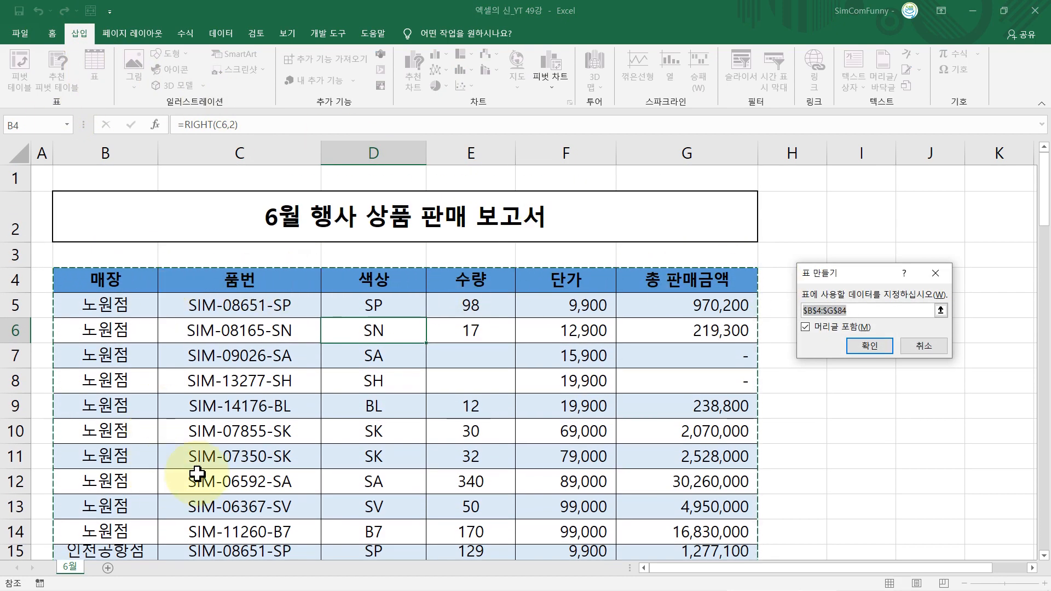
pyautogui.click(872, 347)
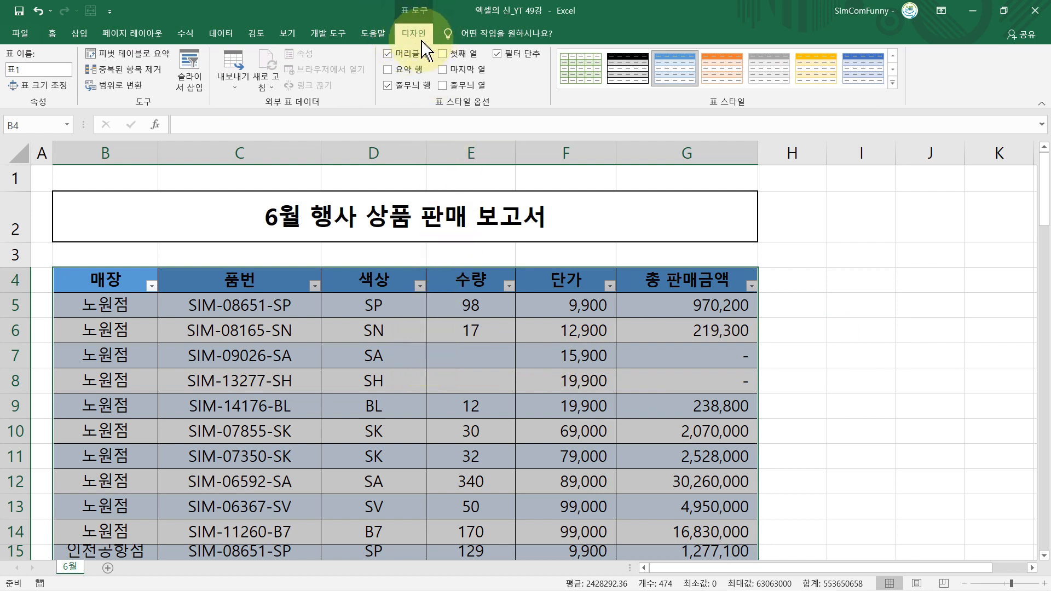
# Create a pivot table from the sales table 표1 on a new worksheet.
pyautogui.click(477, 300)
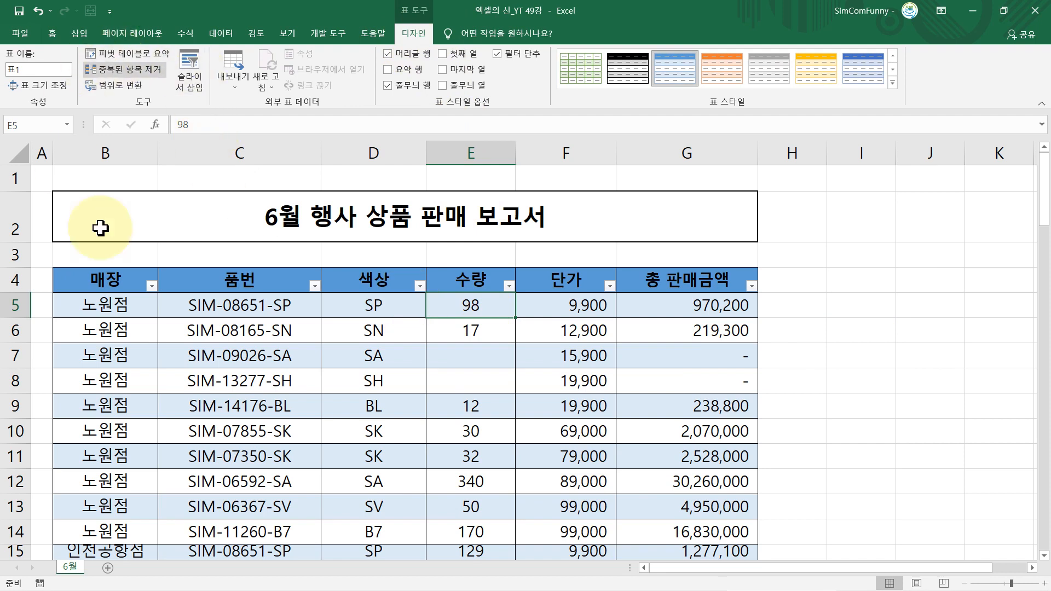
pyautogui.click(250, 312)
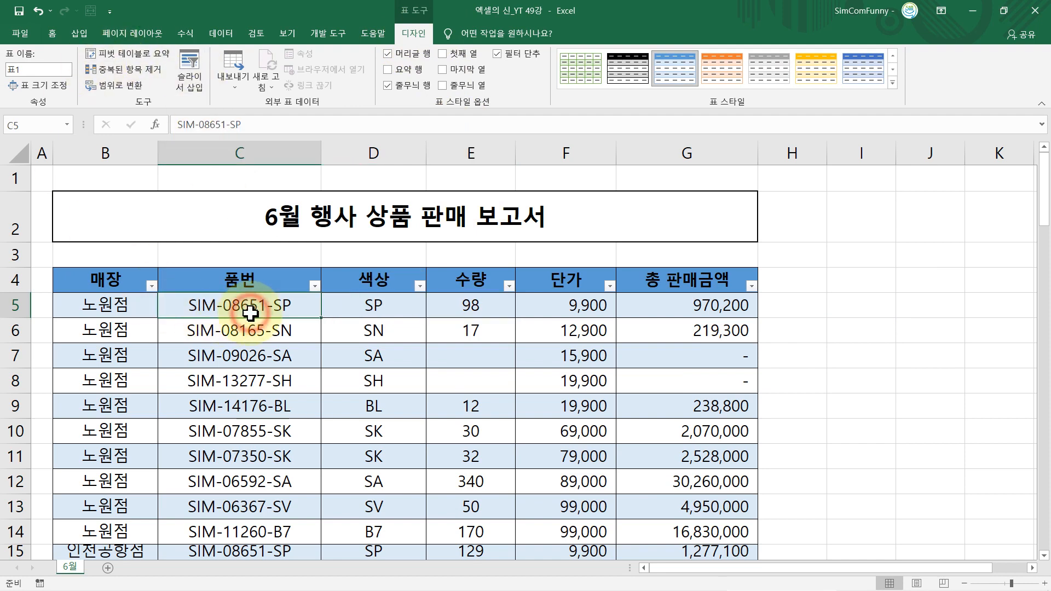
pyautogui.click(78, 35)
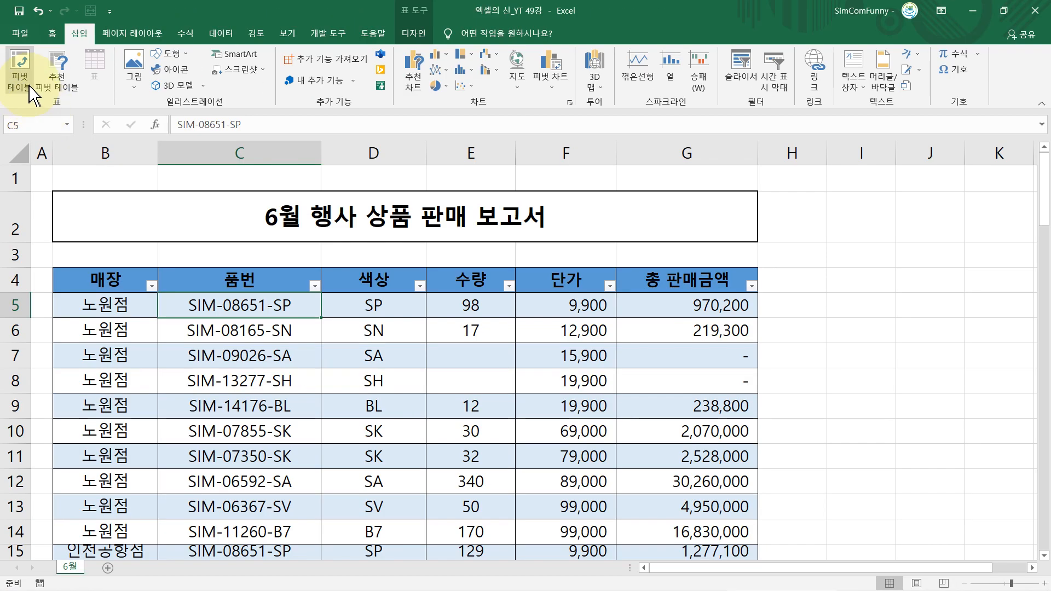
pyautogui.click(39, 66)
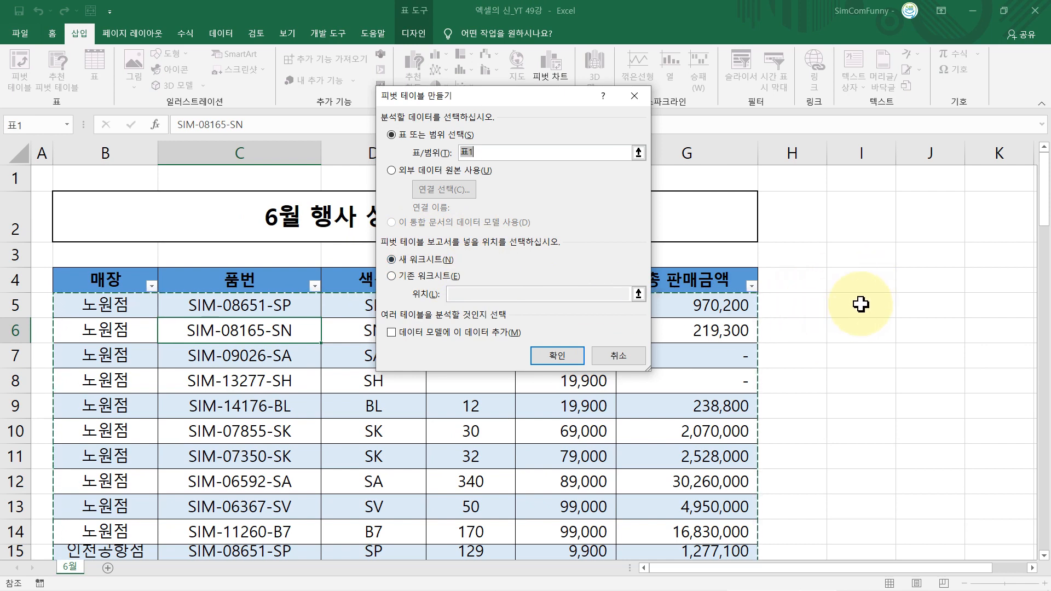
pyautogui.click(392, 276)
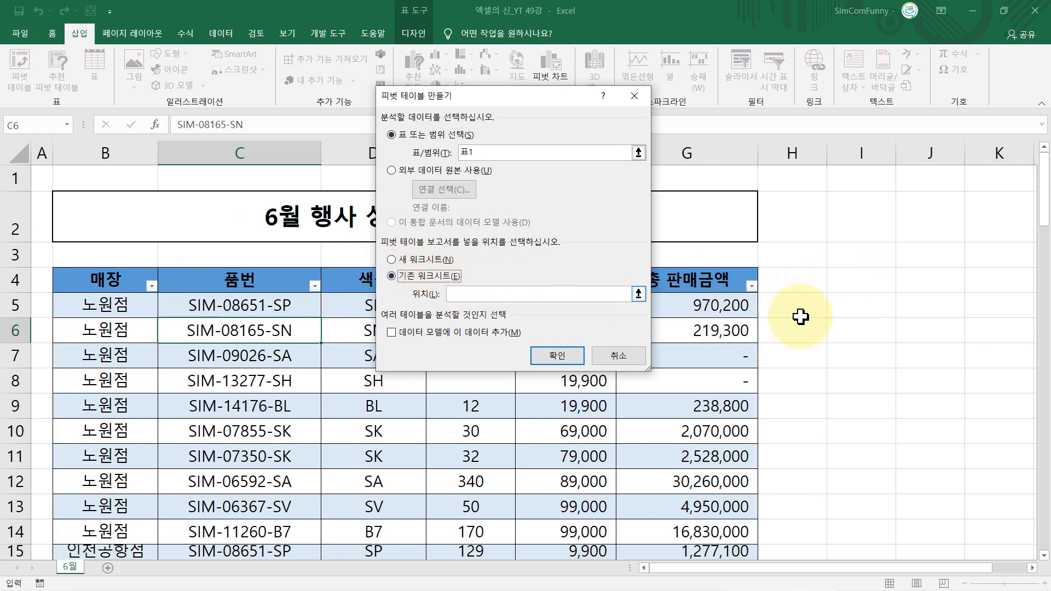
pyautogui.click(838, 284)
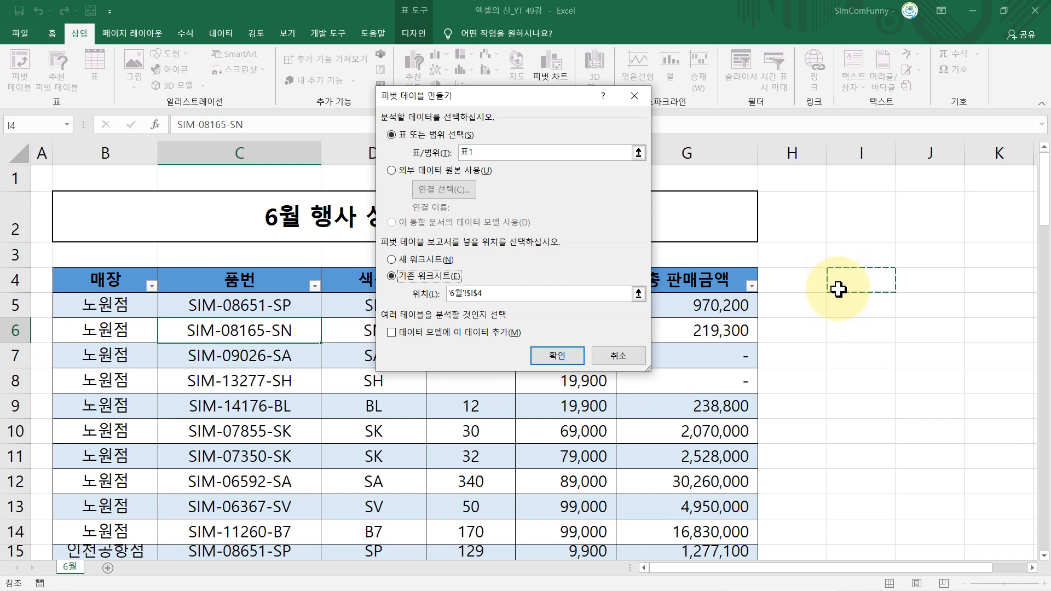
pyautogui.click(412, 261)
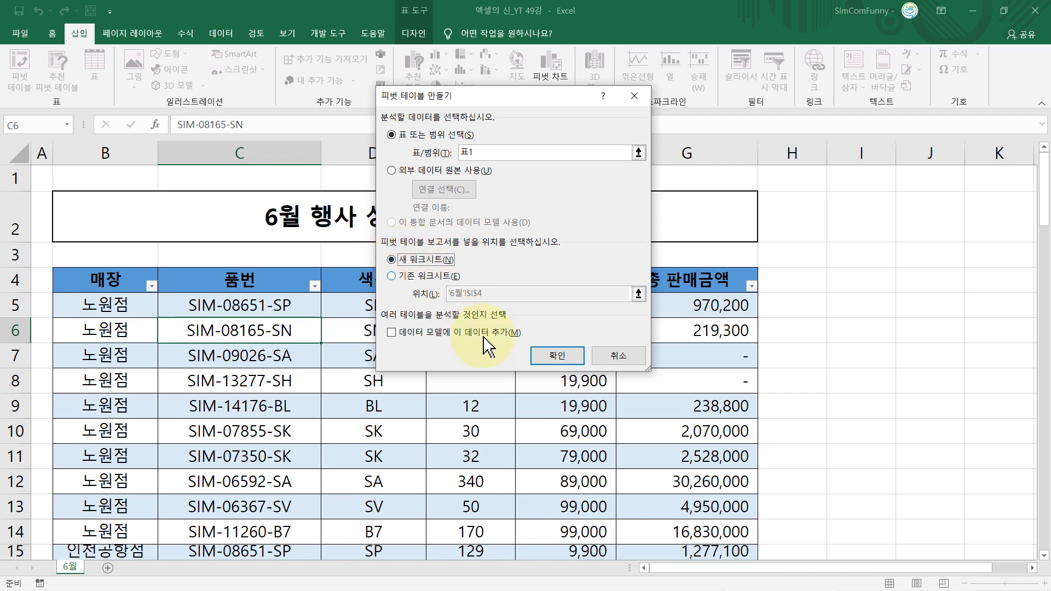
pyautogui.click(557, 359)
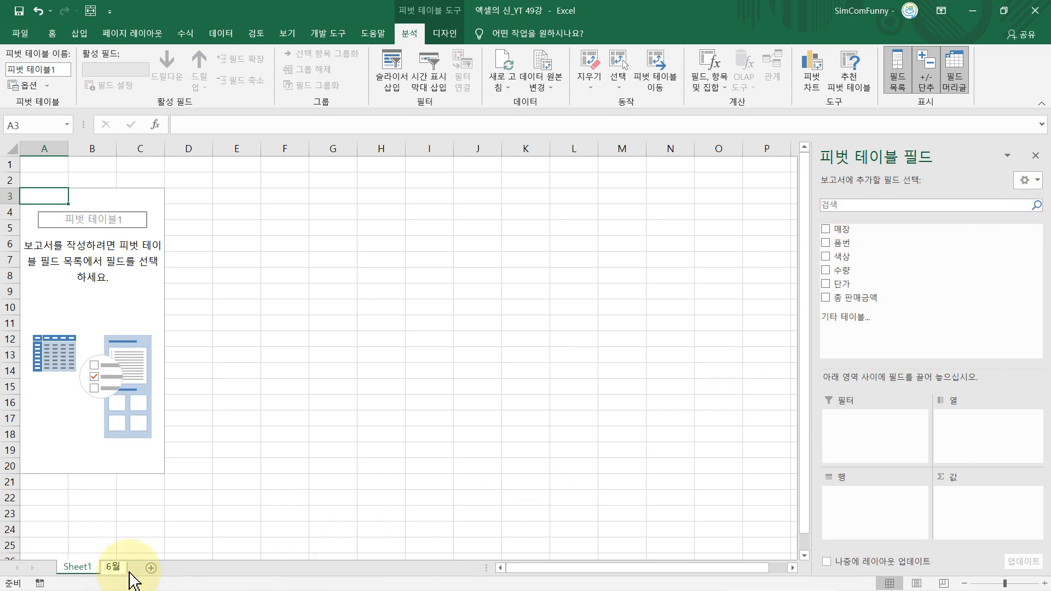
# Review the source table's column headers from 매장 to 총 판매금액 on the 6월 sheet.
pyautogui.click(114, 567)
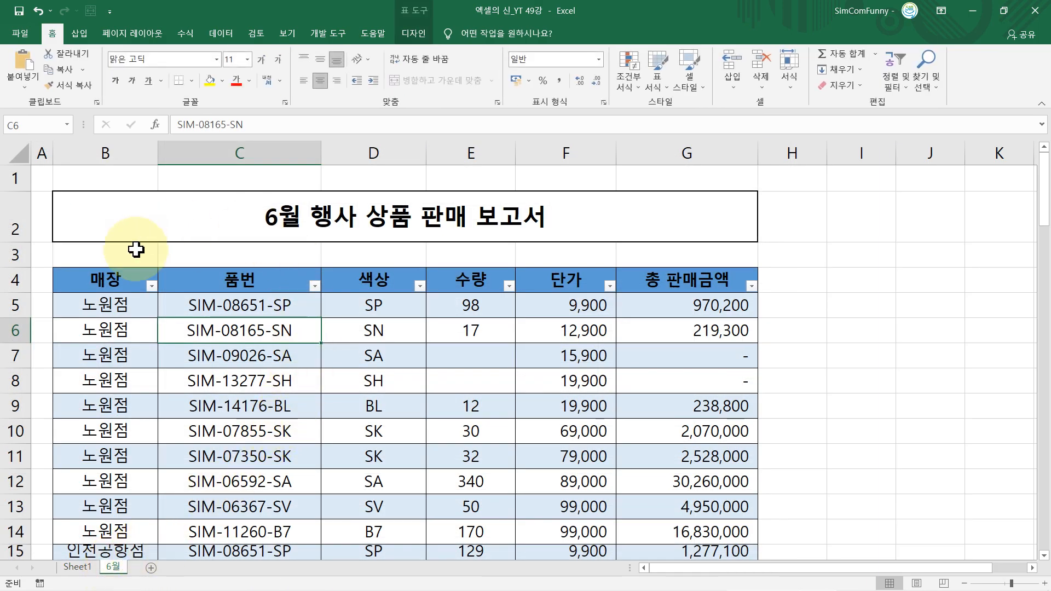
pyautogui.click(105, 277)
pyautogui.moveTo(104, 277); pyautogui.dragTo(650, 279)
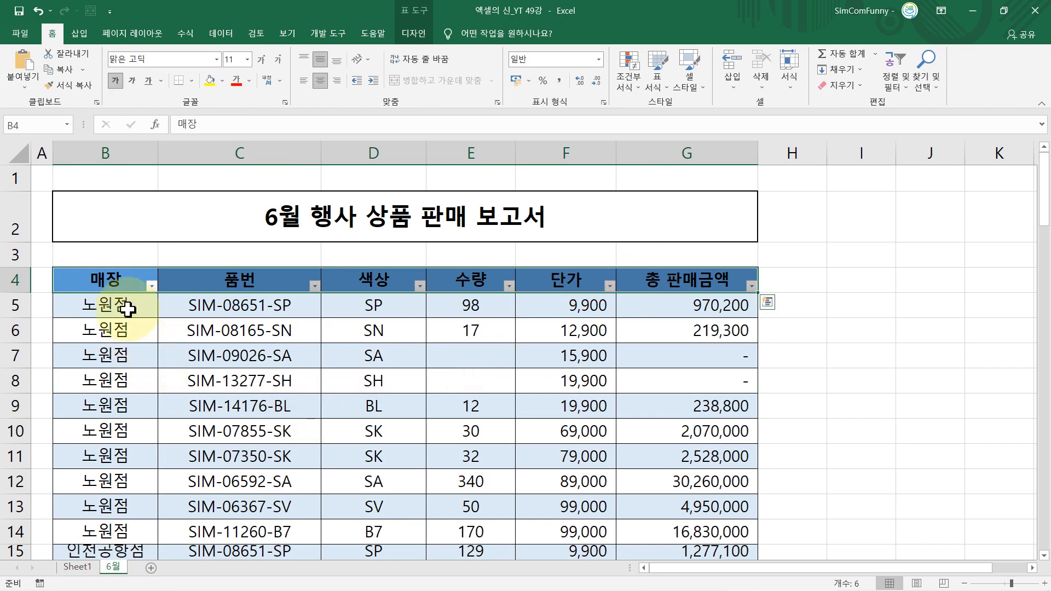
pyautogui.click(134, 276)
pyautogui.click(656, 278)
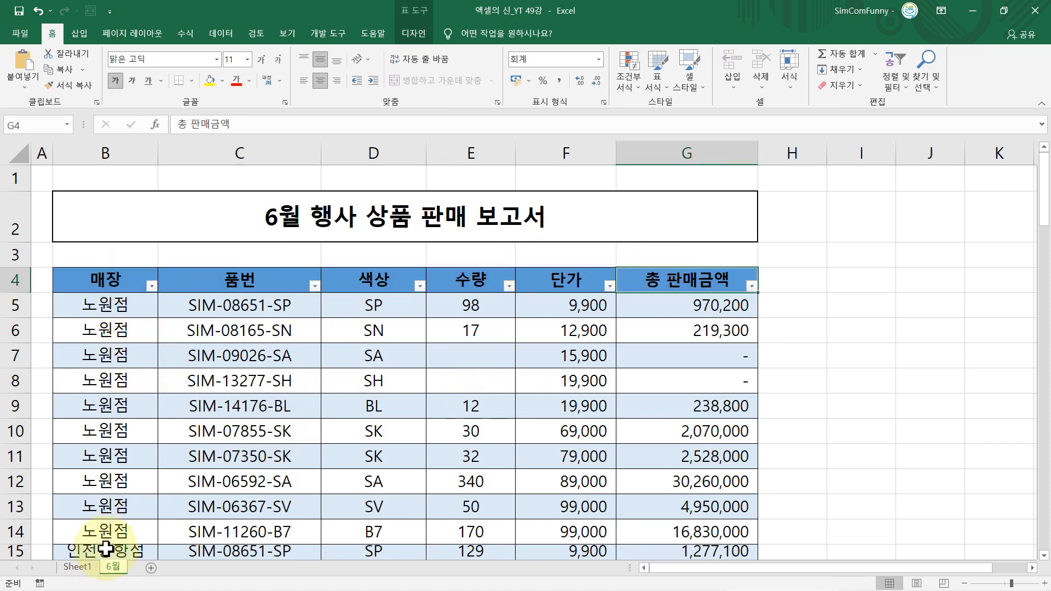
# On Sheet1, add 매장 and 품번 as pivot table rows and 단가 and 총 판매금액 as summed values.
pyautogui.click(78, 567)
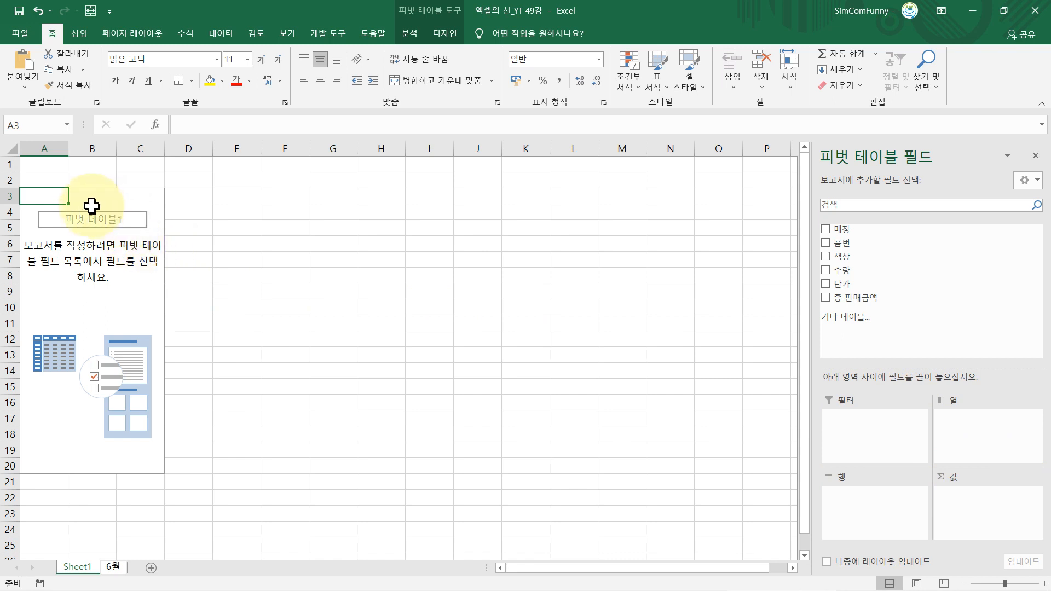
pyautogui.click(825, 230)
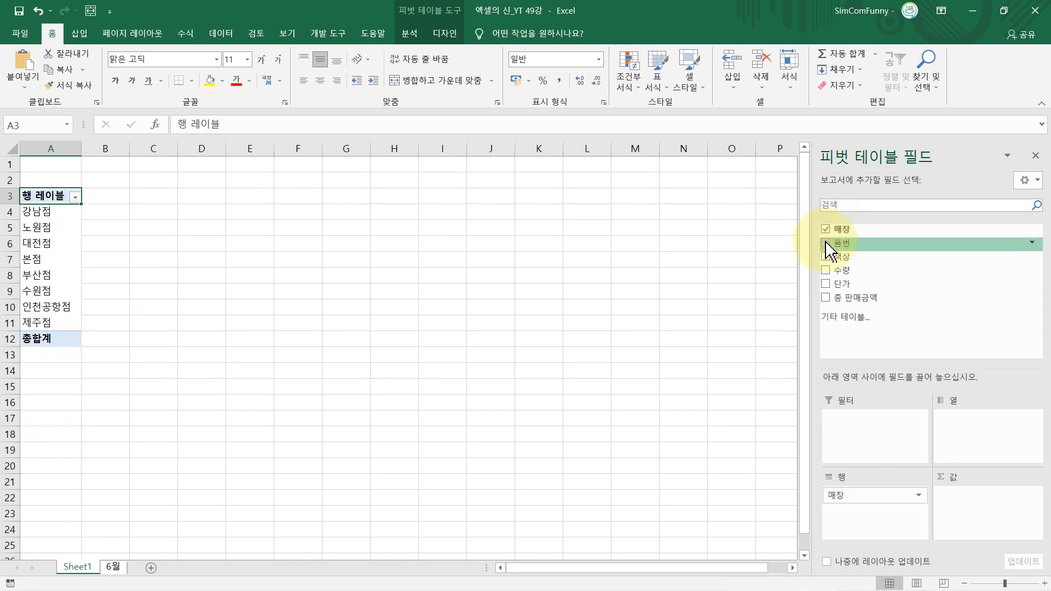
pyautogui.click(826, 244)
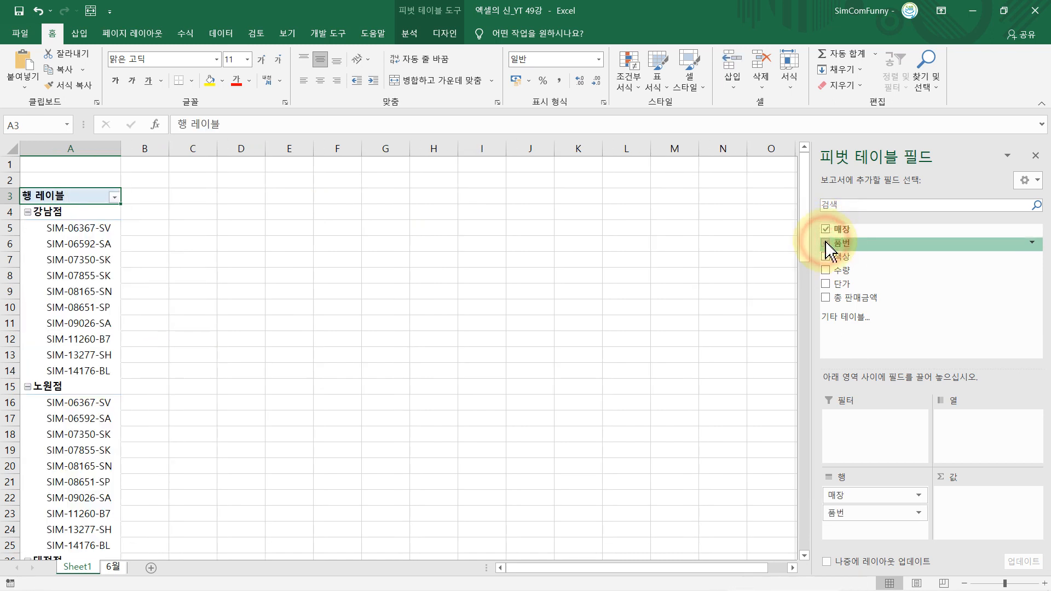
pyautogui.click(827, 284)
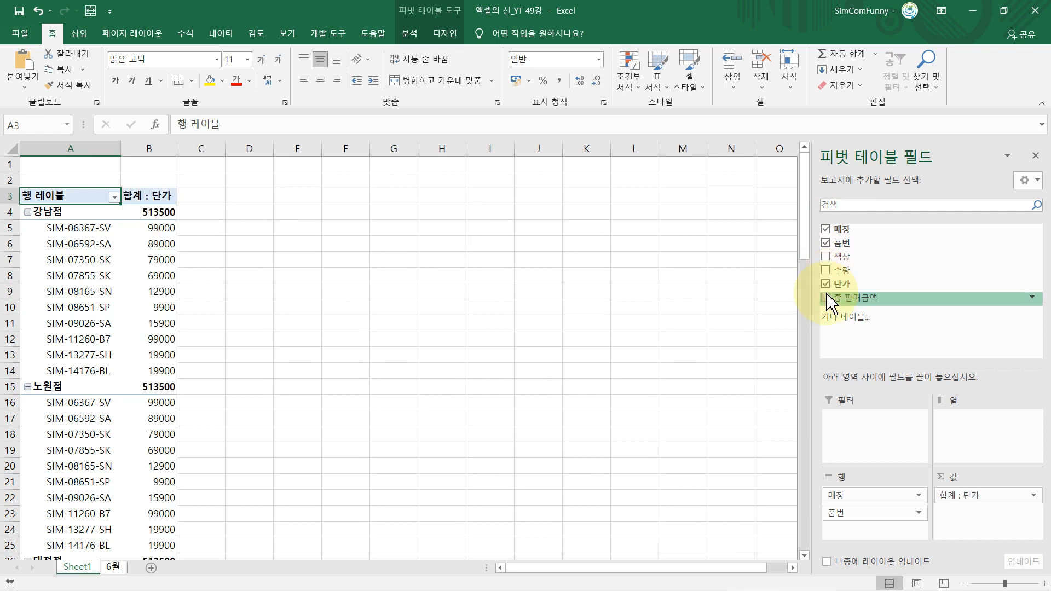
pyautogui.click(826, 299)
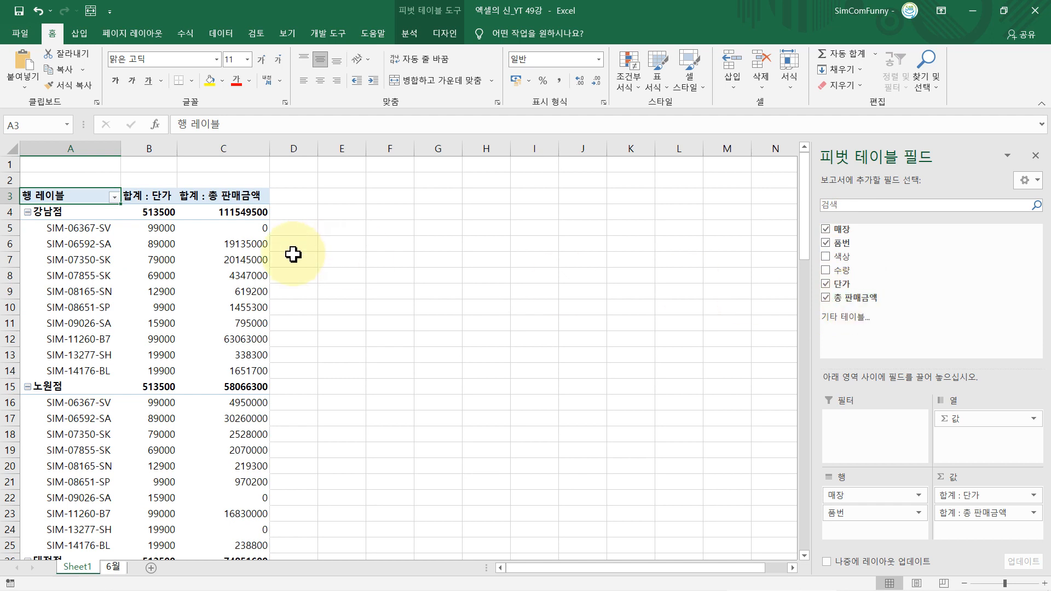
pyautogui.moveTo(843, 243); pyautogui.dragTo(844, 276)
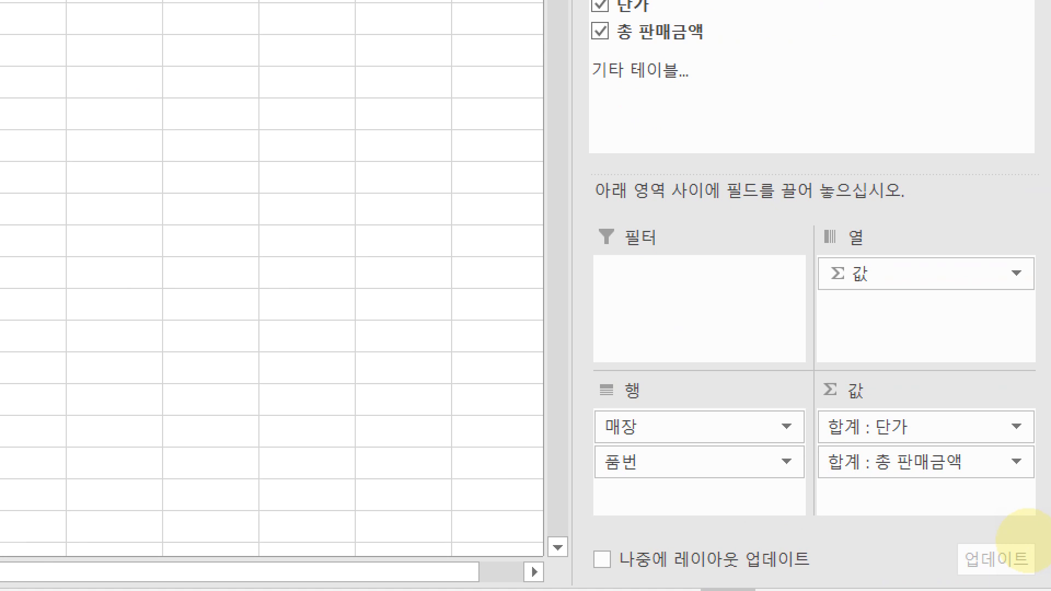
pyautogui.moveTo(806, 365)
pyautogui.mouseDown()
pyautogui.moveTo(833, 410)
pyautogui.moveTo(1037, 516)
pyautogui.mouseUp()
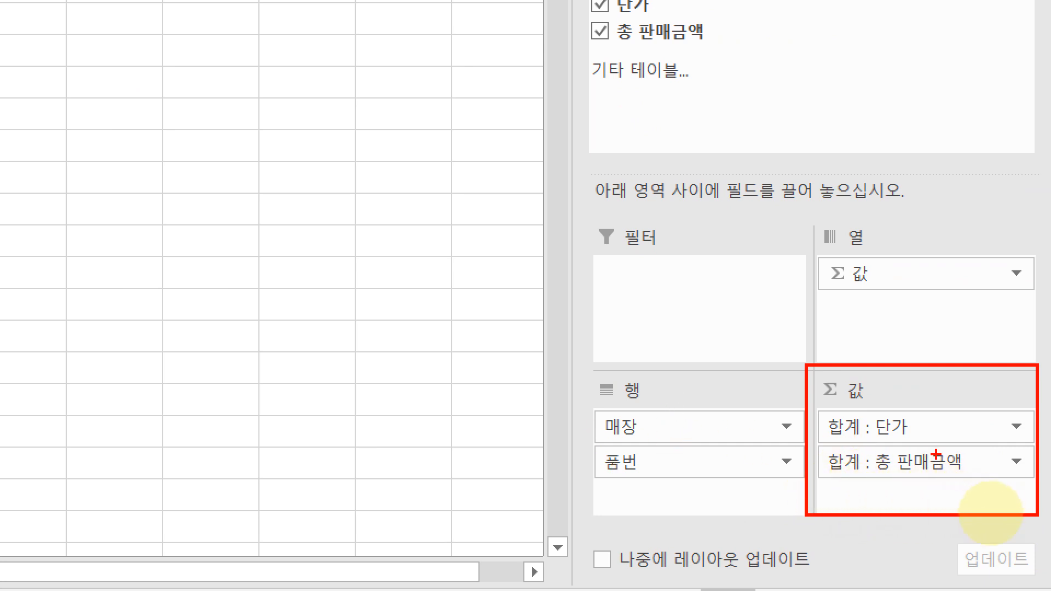
pyautogui.moveTo(814, 407); pyautogui.dragTo(876, 484)
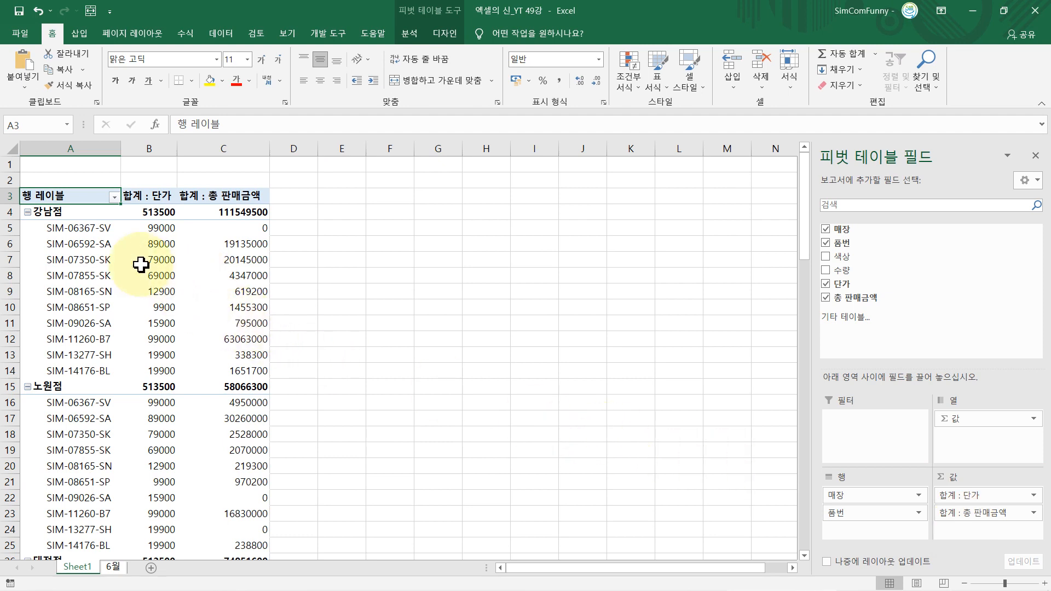
# Examine the 단가 and 총 판매금액 sums for the first 강남점 product codes in the pivot table.
pyautogui.click(141, 241)
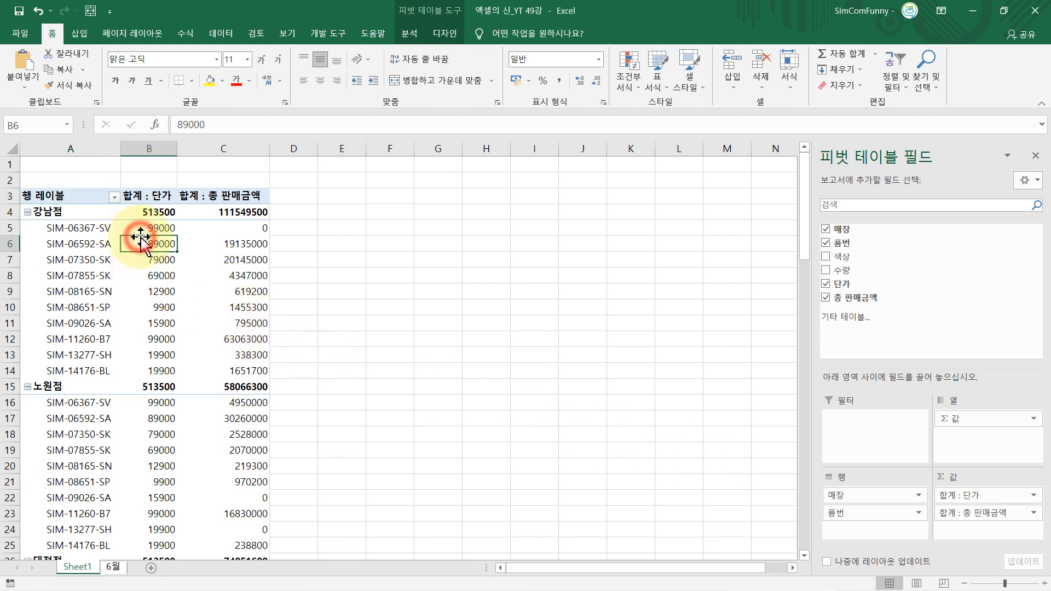
pyautogui.click(222, 241)
pyautogui.click(137, 194)
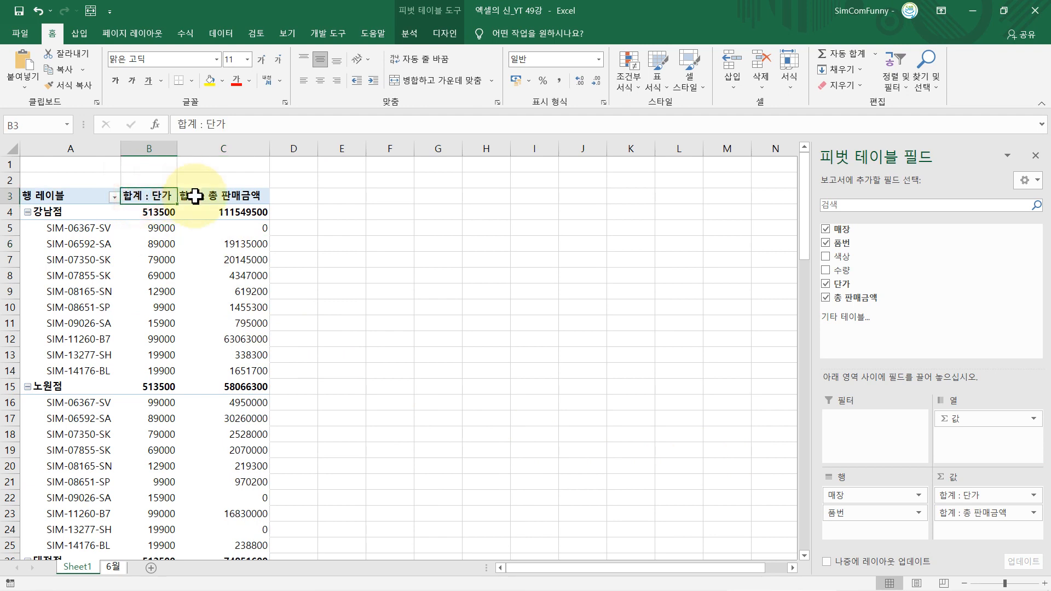
pyautogui.click(188, 193)
pyautogui.moveTo(201, 240)
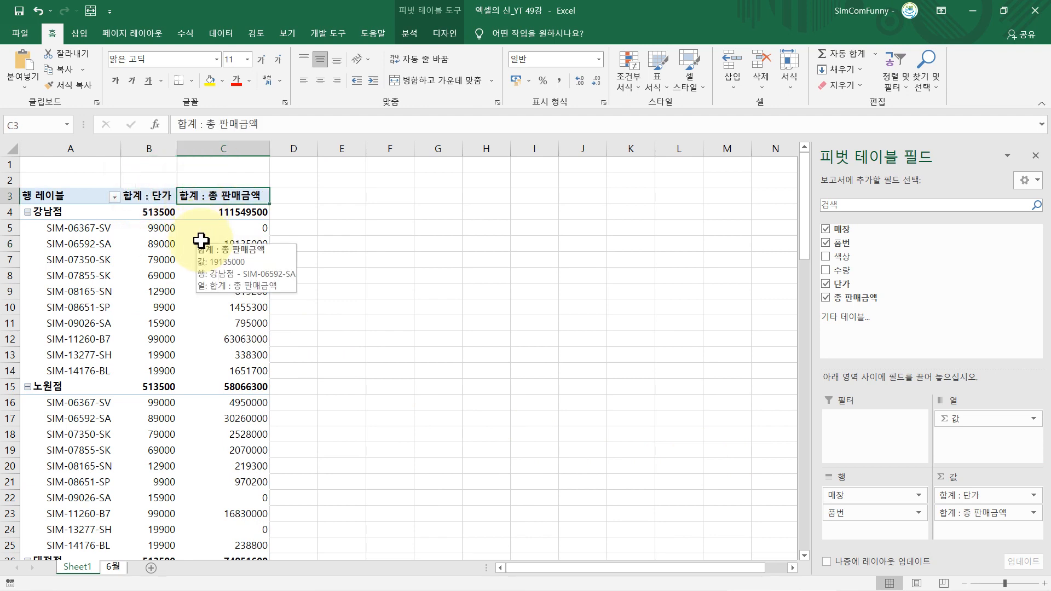
pyautogui.click(80, 227)
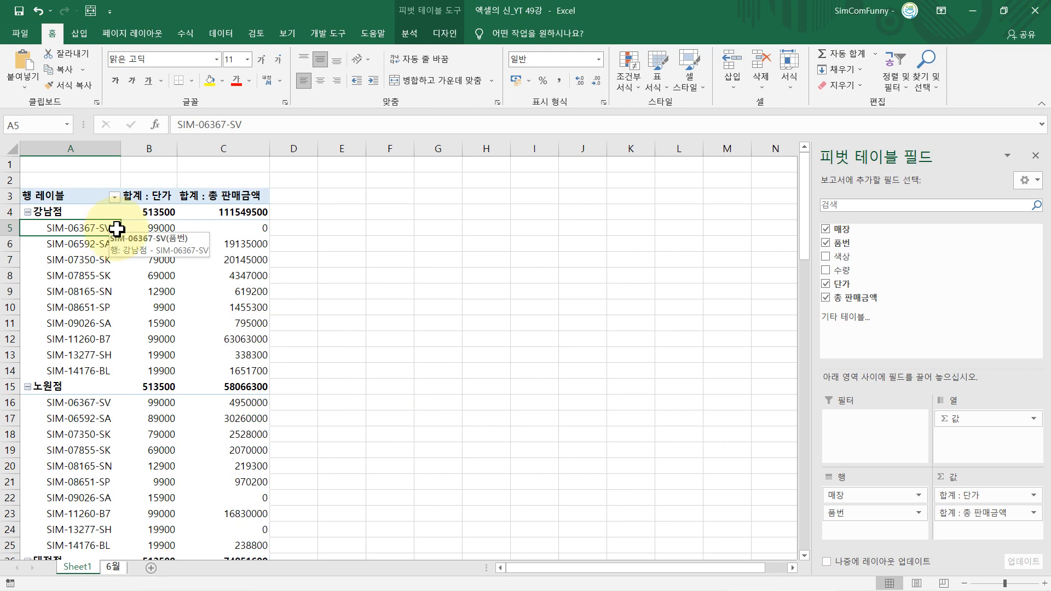
pyautogui.click(139, 228)
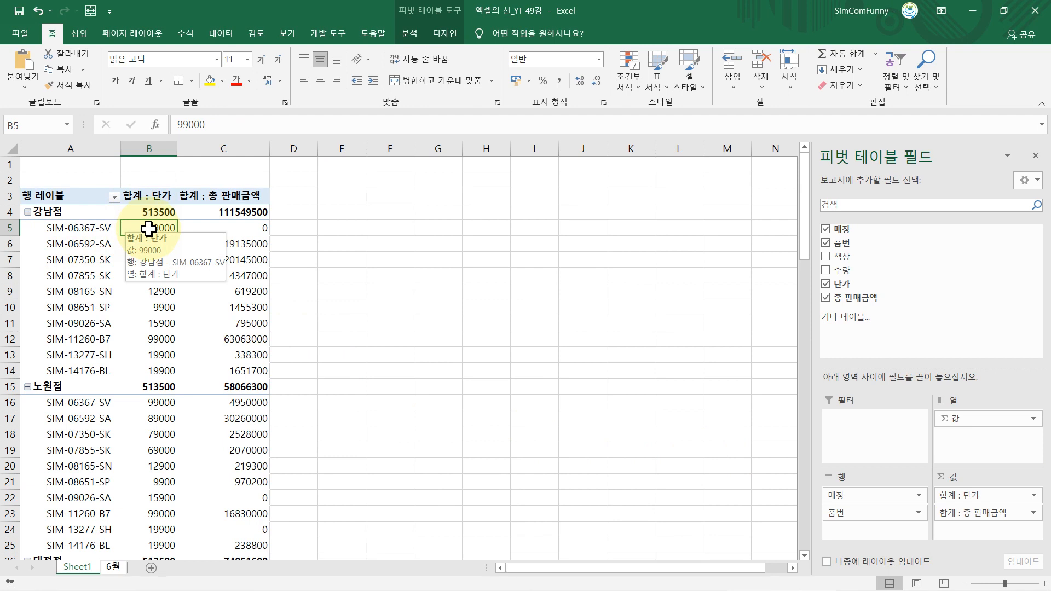
pyautogui.click(99, 228)
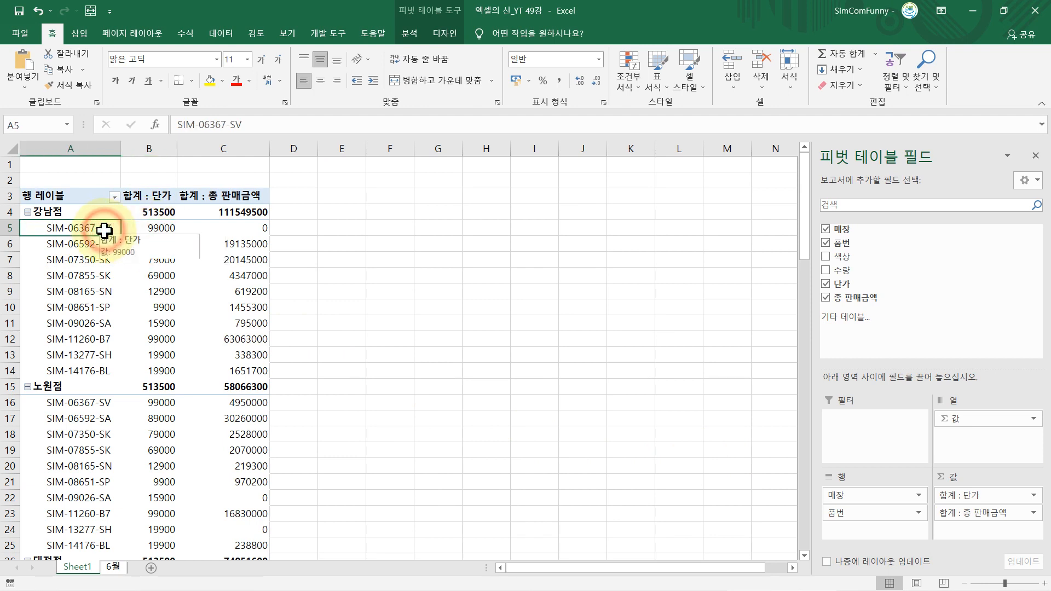
pyautogui.click(138, 227)
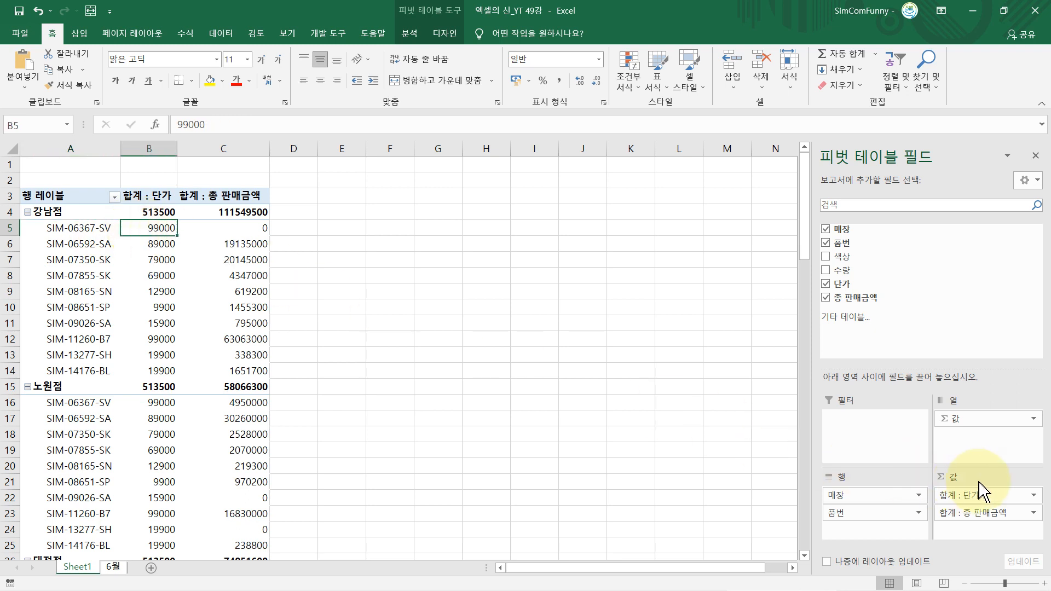
# Move the 단가 field from the pivot table's values to its rows, below 품번.
pyautogui.press('Right')
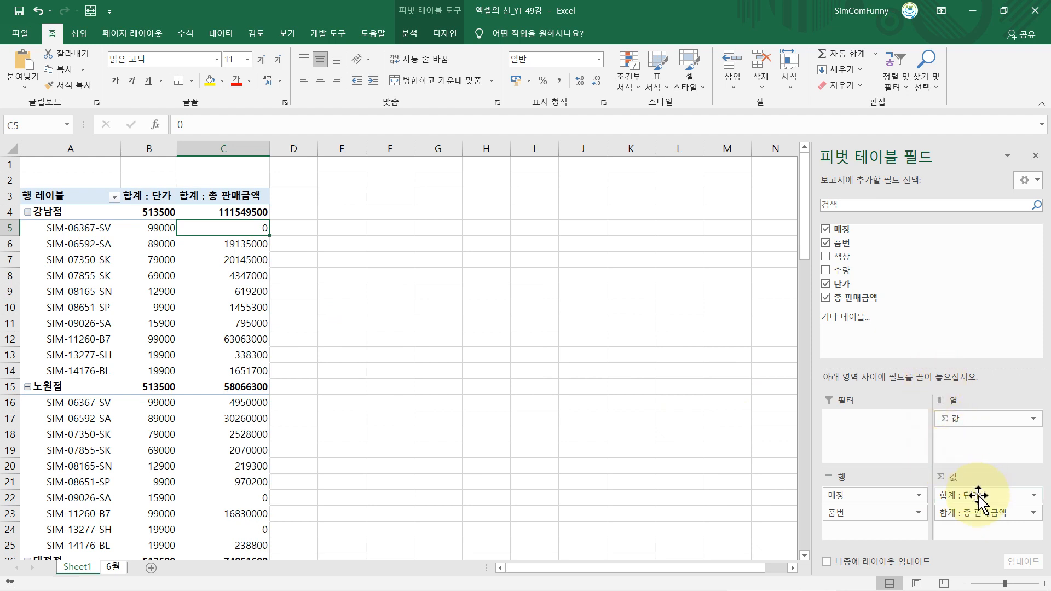
pyautogui.click(978, 495)
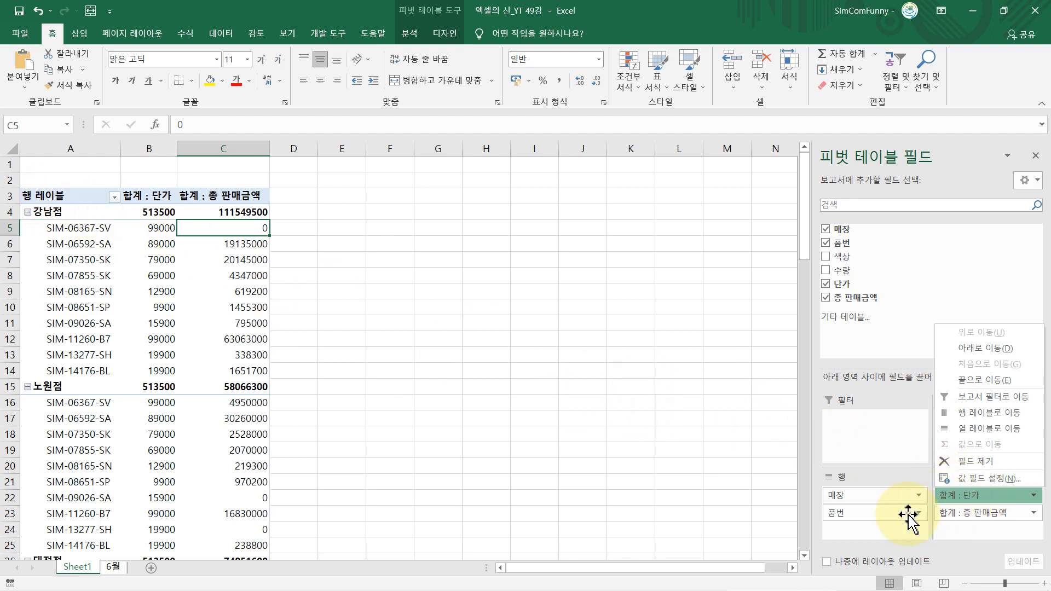
pyautogui.click(963, 496)
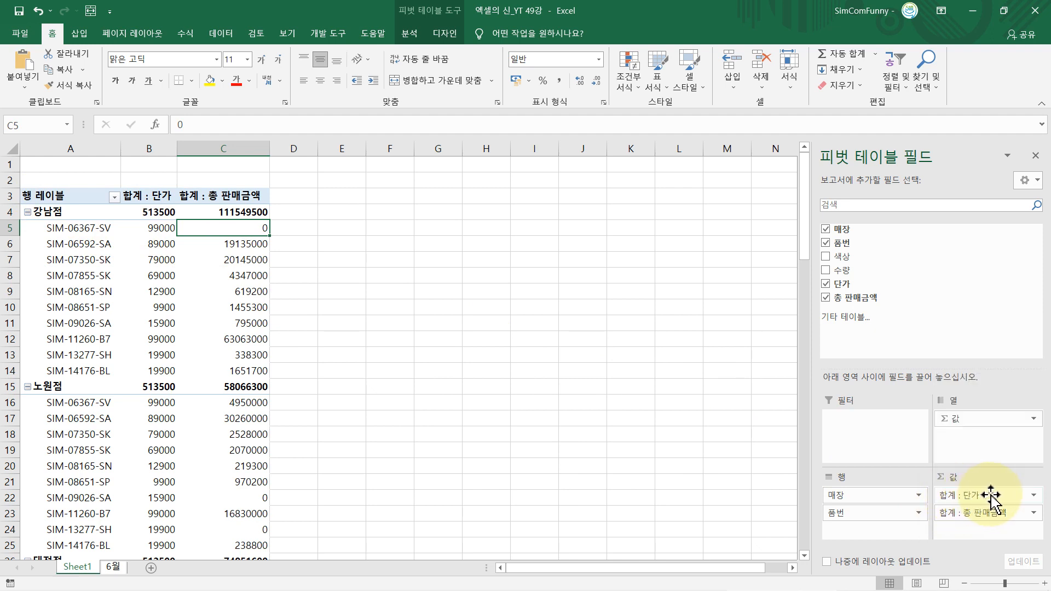
pyautogui.click(991, 496)
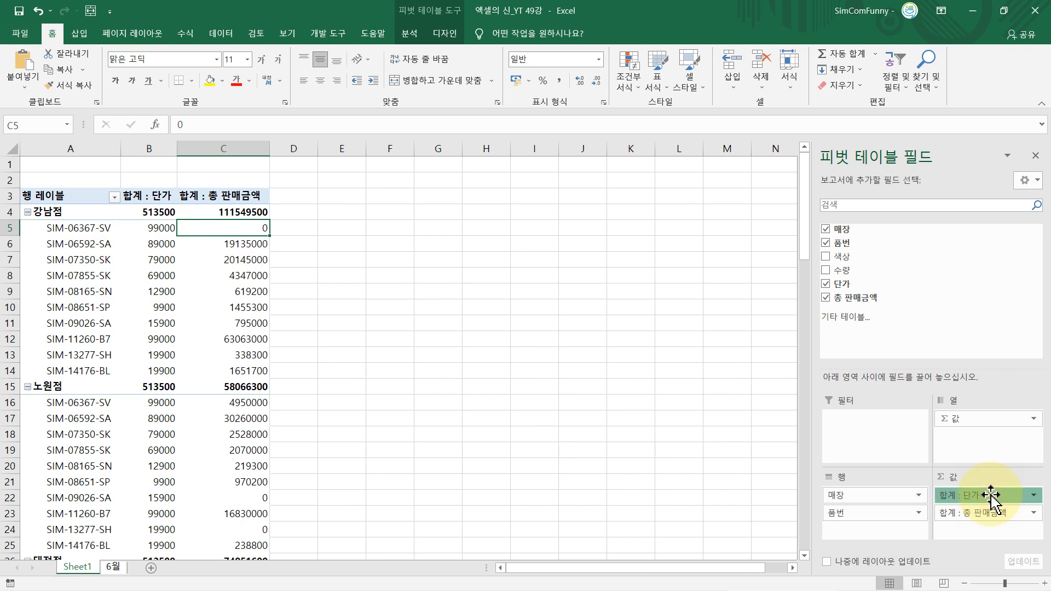
pyautogui.moveTo(991, 496); pyautogui.dragTo(884, 531)
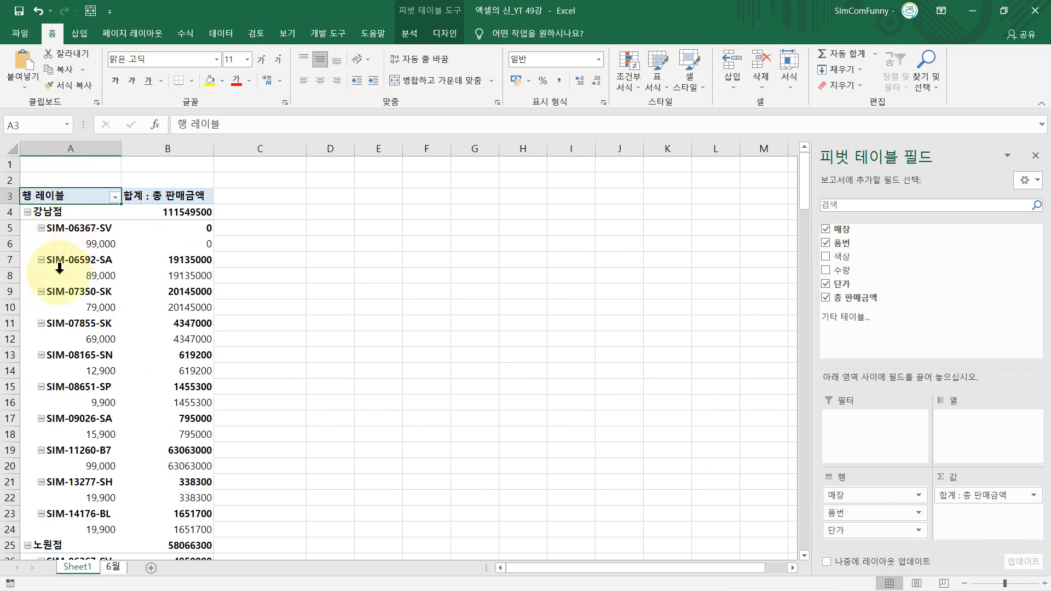
# Examine how the row fields 매장, 품번 and 단가 nest under the first 강남점 products.
pyautogui.click(847, 496)
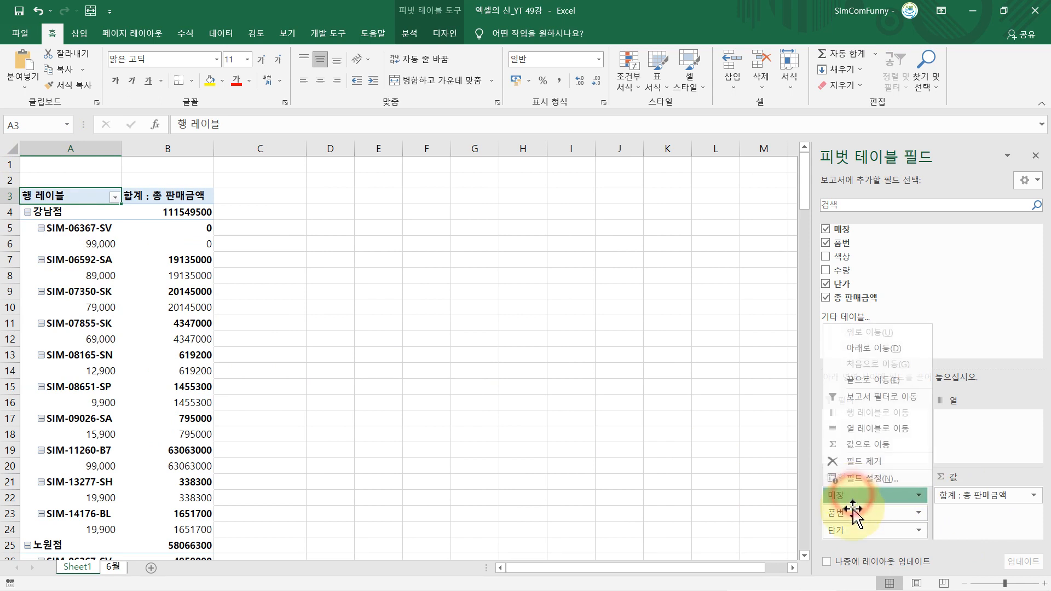
pyautogui.click(849, 513)
pyautogui.click(849, 530)
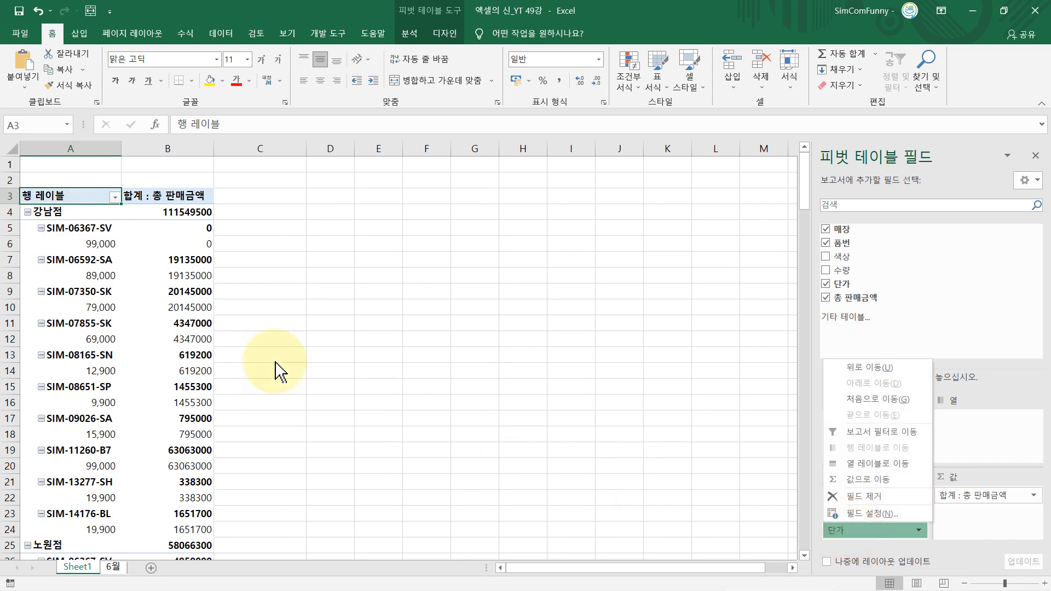
pyautogui.click(64, 211)
pyautogui.click(65, 227)
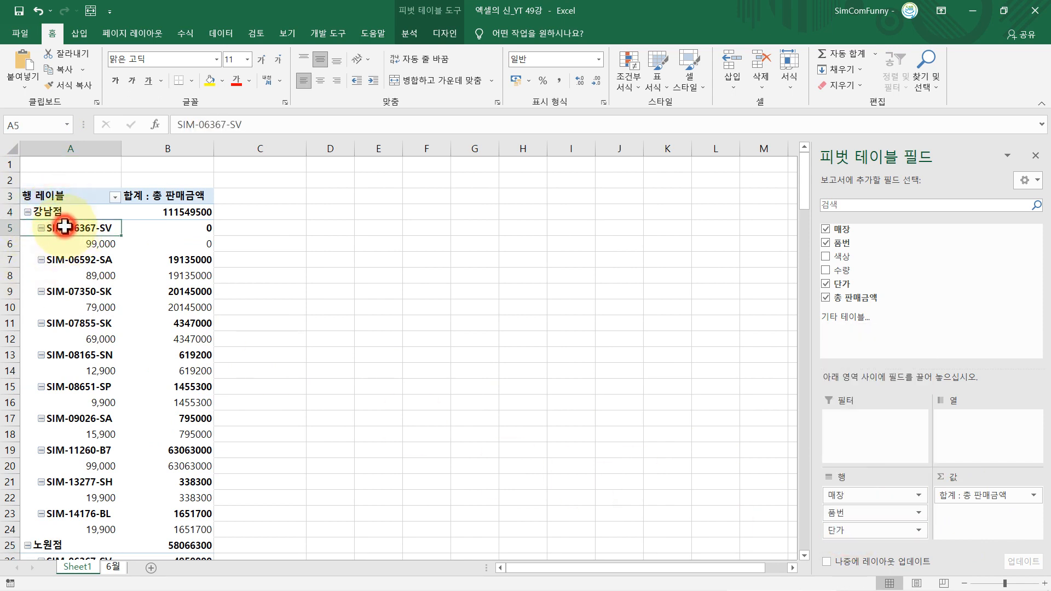
pyautogui.click(96, 244)
pyautogui.click(95, 261)
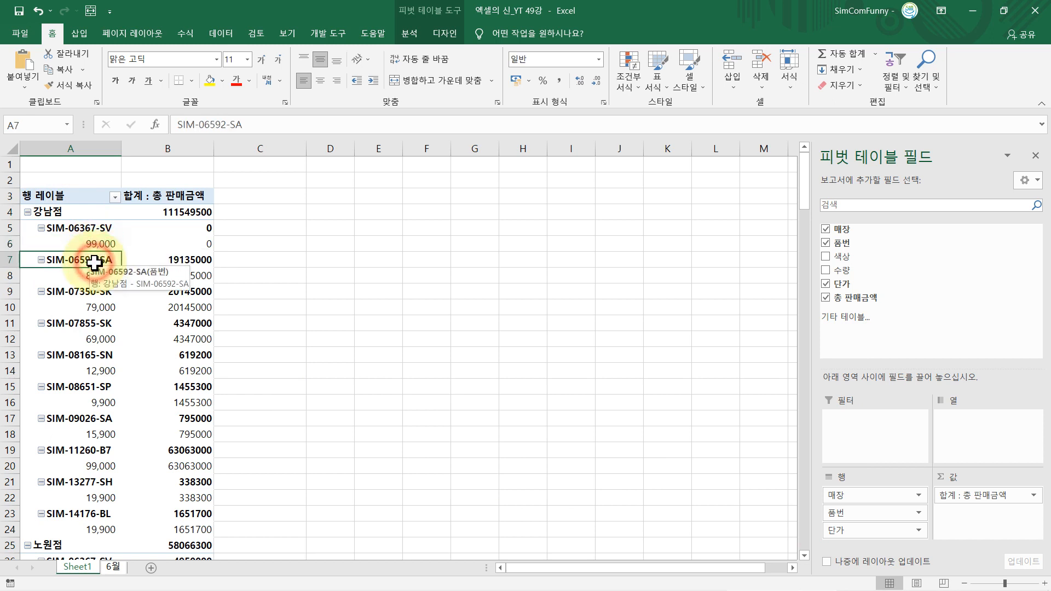
pyautogui.click(94, 276)
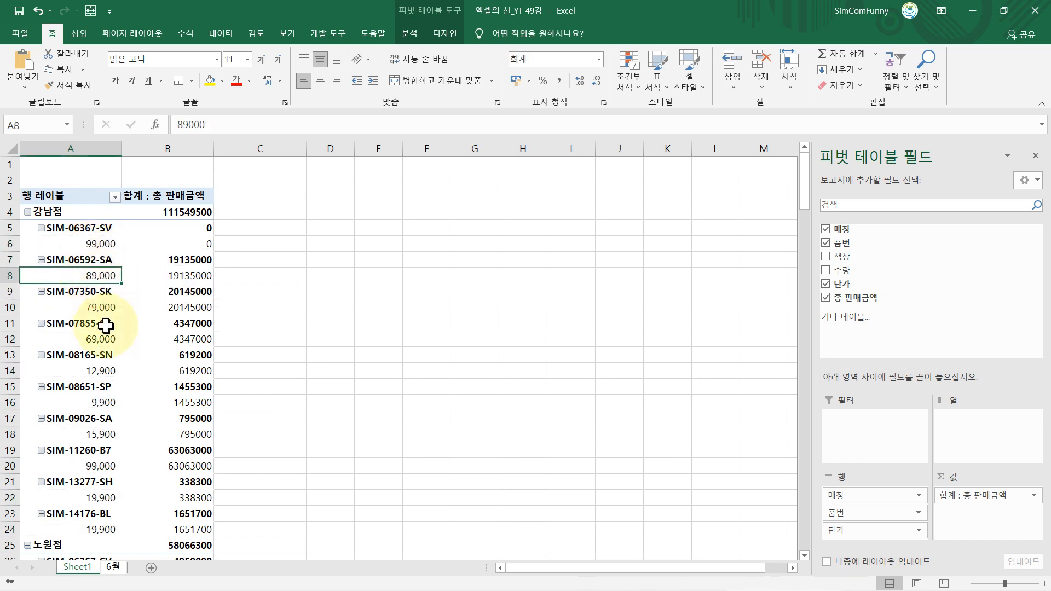
# Compare the 노원점 product and unit price rows with those of 강남점 in the row label column.
pyautogui.scroll(-2, 105, 326)
pyautogui.click(44, 450)
pyautogui.click(103, 468)
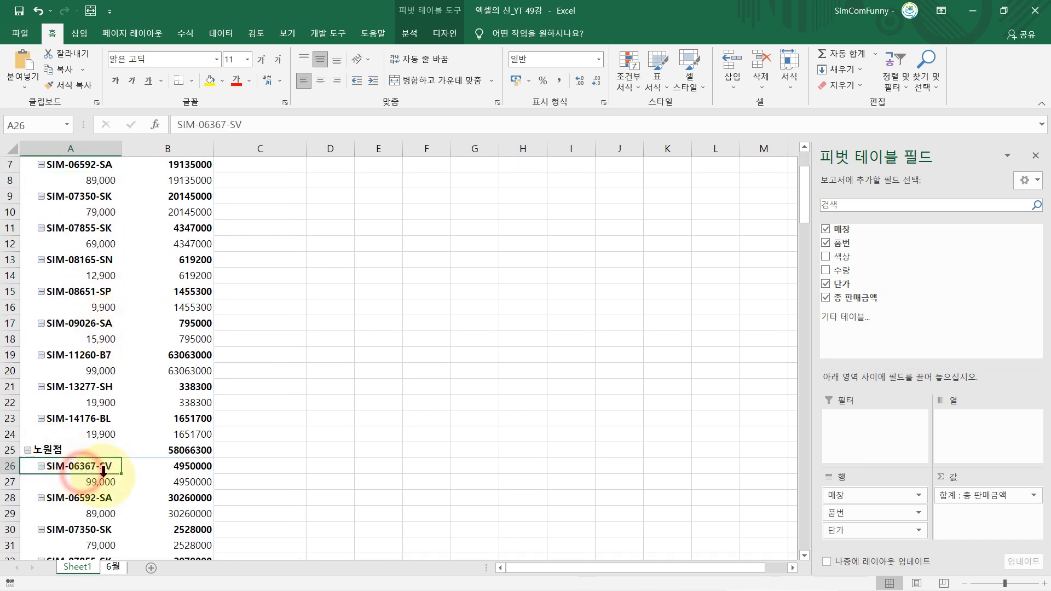
pyautogui.click(99, 481)
pyautogui.scroll(2, 94, 466)
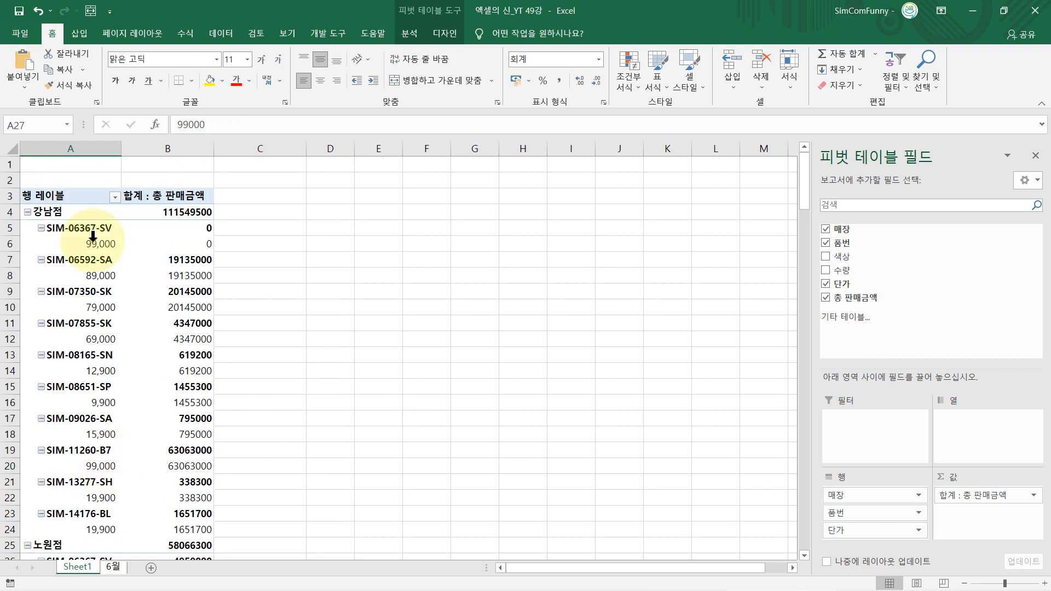
pyautogui.click(83, 147)
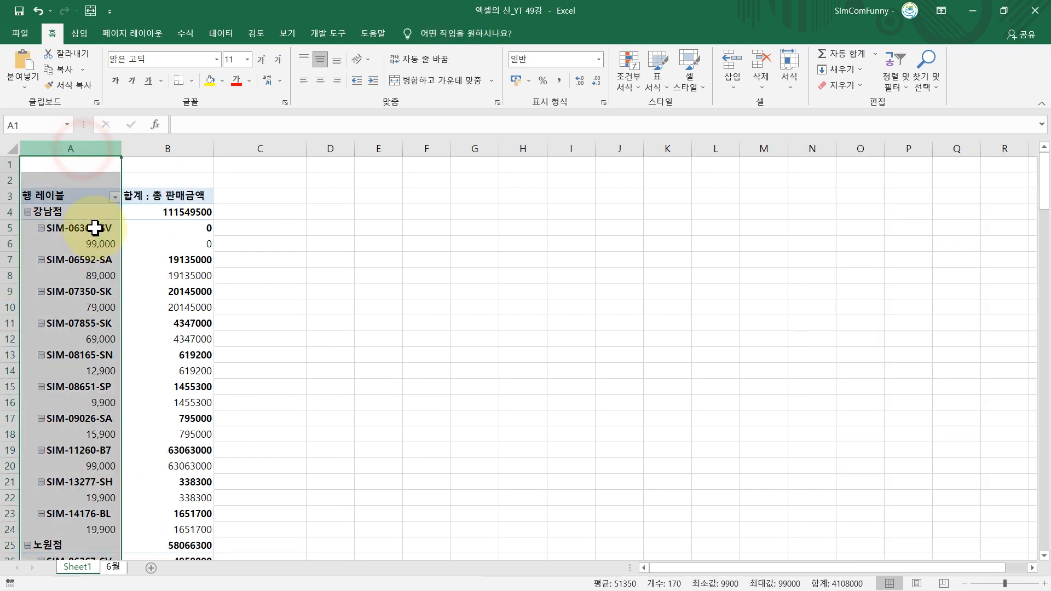
pyautogui.click(89, 235)
pyautogui.click(82, 244)
pyautogui.click(77, 259)
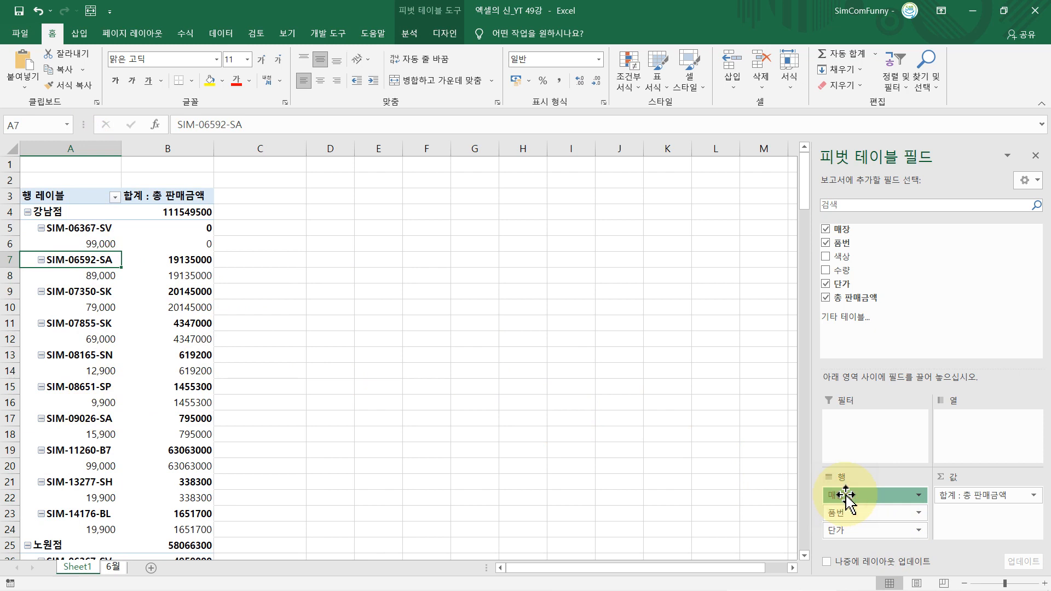
# Move the 매장 field from the rows to the report filter and review its store list without applying a selection.
pyautogui.moveTo(846, 496); pyautogui.dragTo(868, 427)
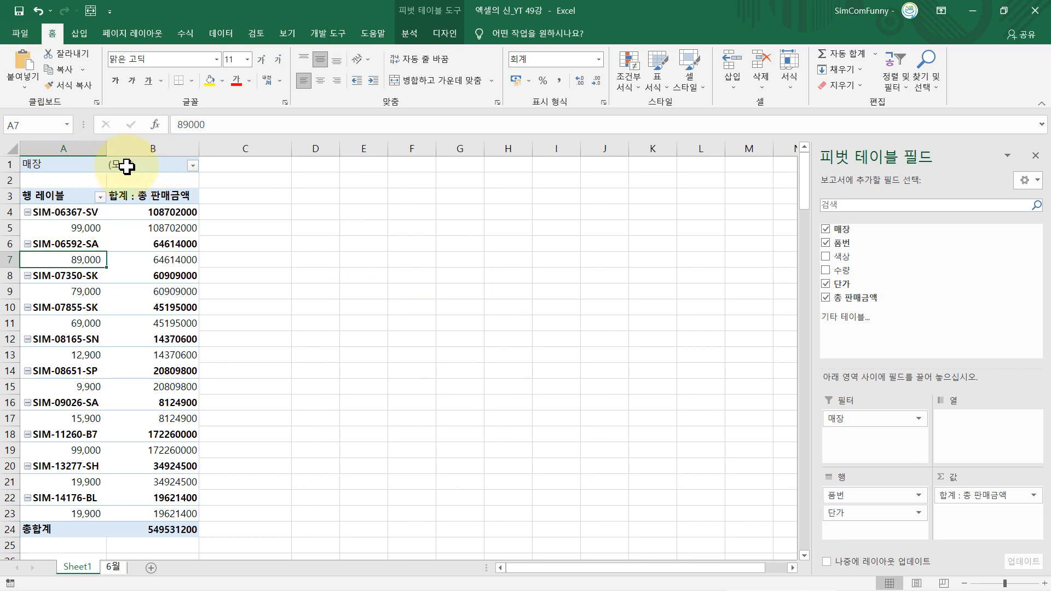
pyautogui.click(157, 162)
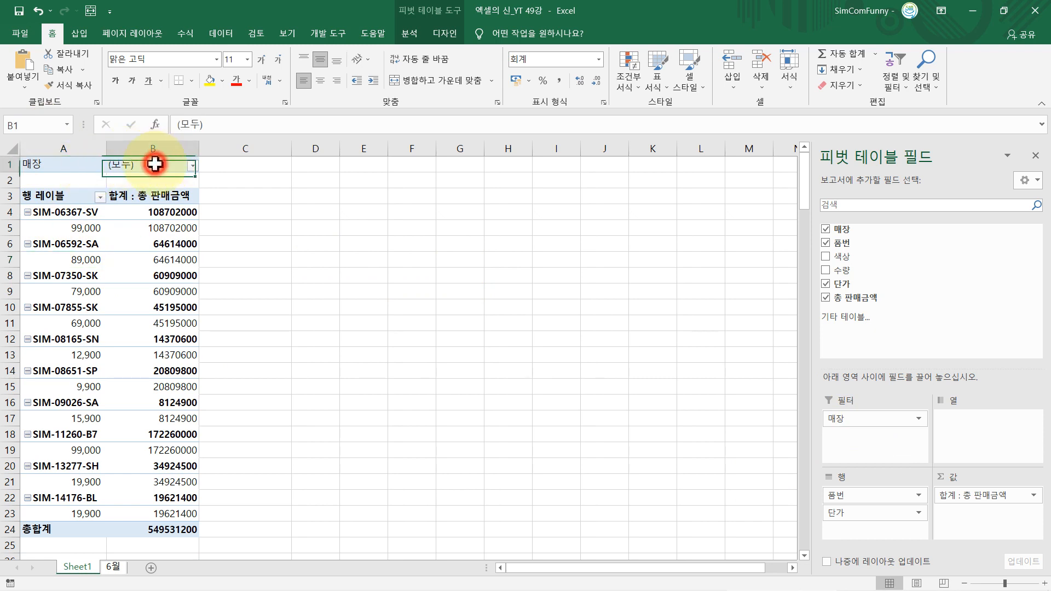
pyautogui.click(193, 166)
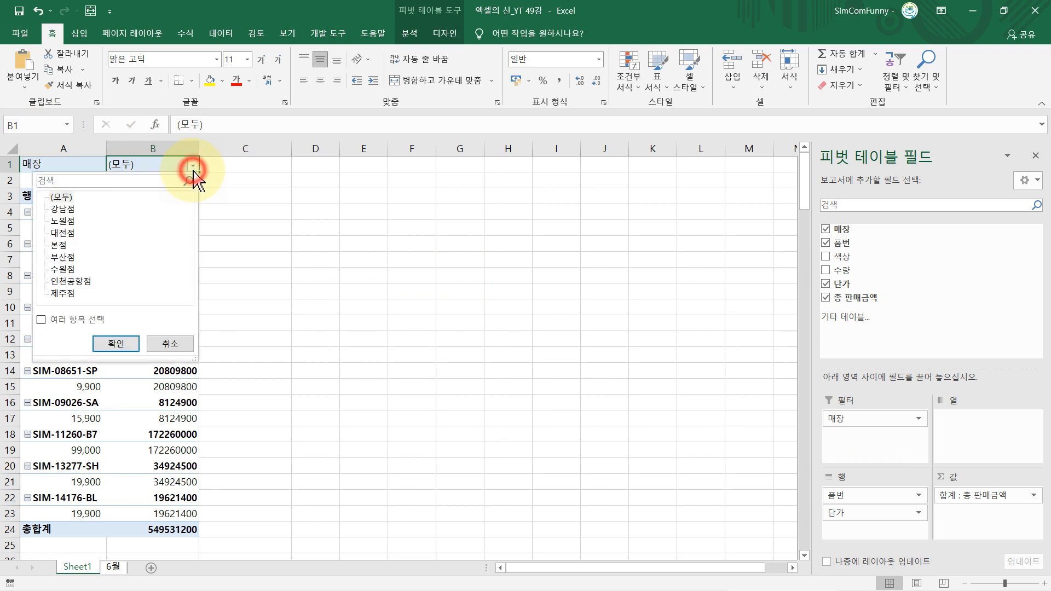
pyautogui.click(70, 210)
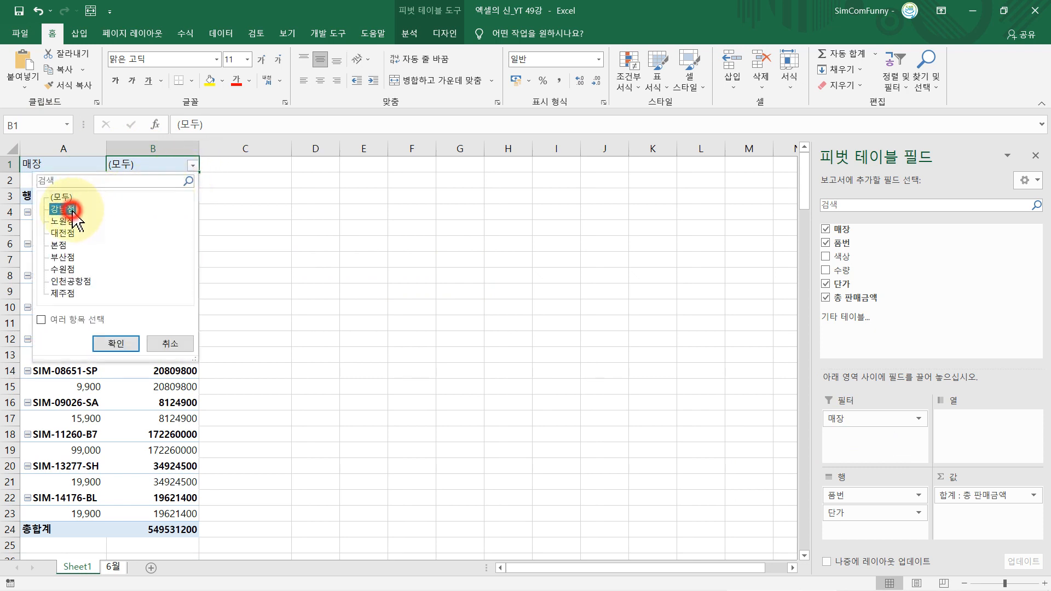
pyautogui.click(70, 222)
pyautogui.click(68, 232)
pyautogui.click(63, 257)
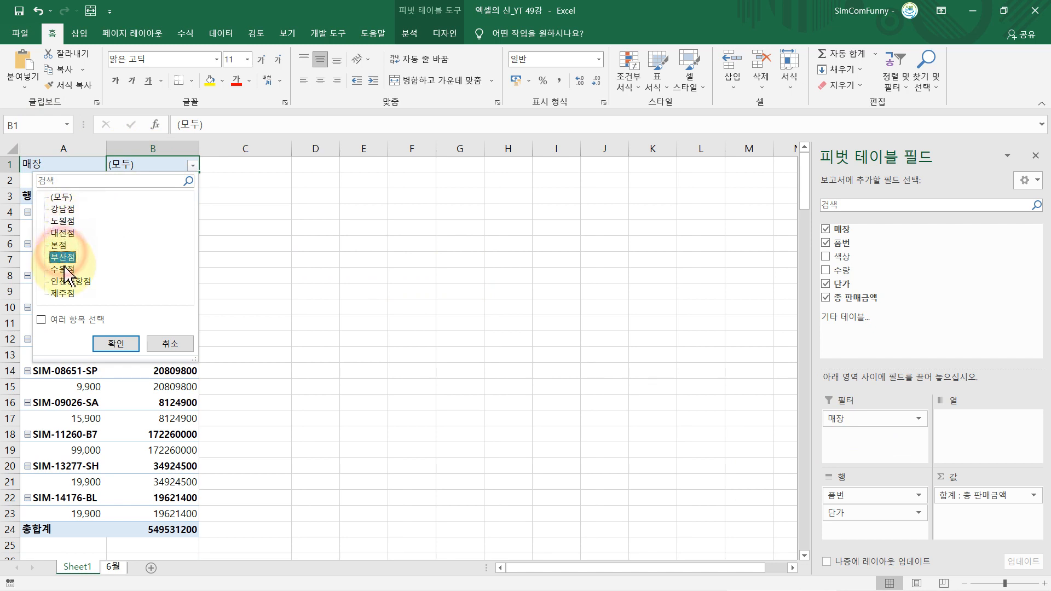
pyautogui.click(65, 270)
pyautogui.click(65, 281)
pyautogui.click(159, 341)
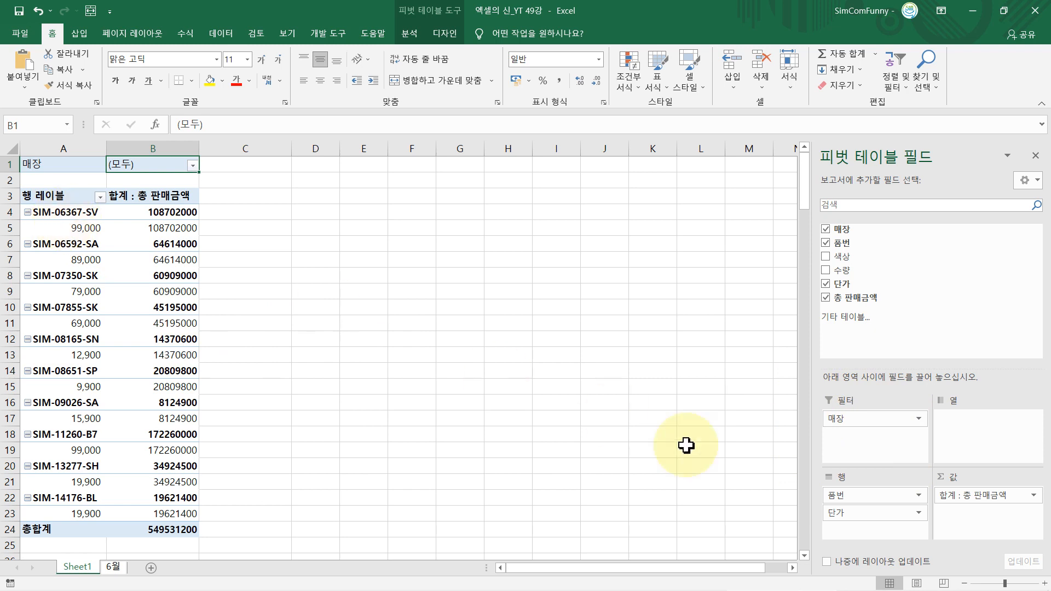
# Examine the repeated 총 판매금액 sums on the 품번 and 단가 rows of SIM-06367-SV and SIM-06592-SA.
pyautogui.click(848, 499)
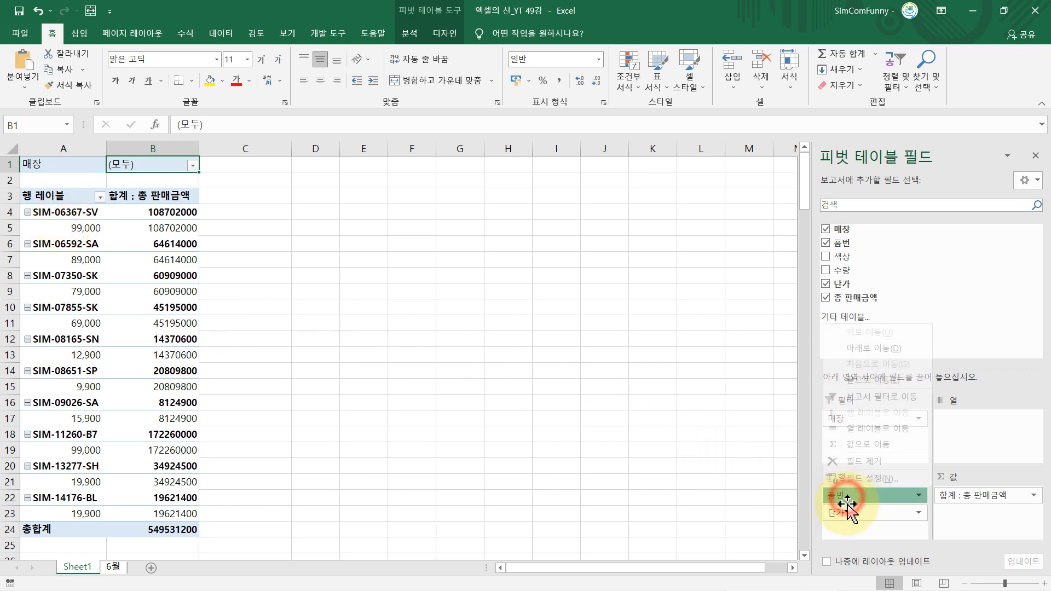
pyautogui.click(969, 496)
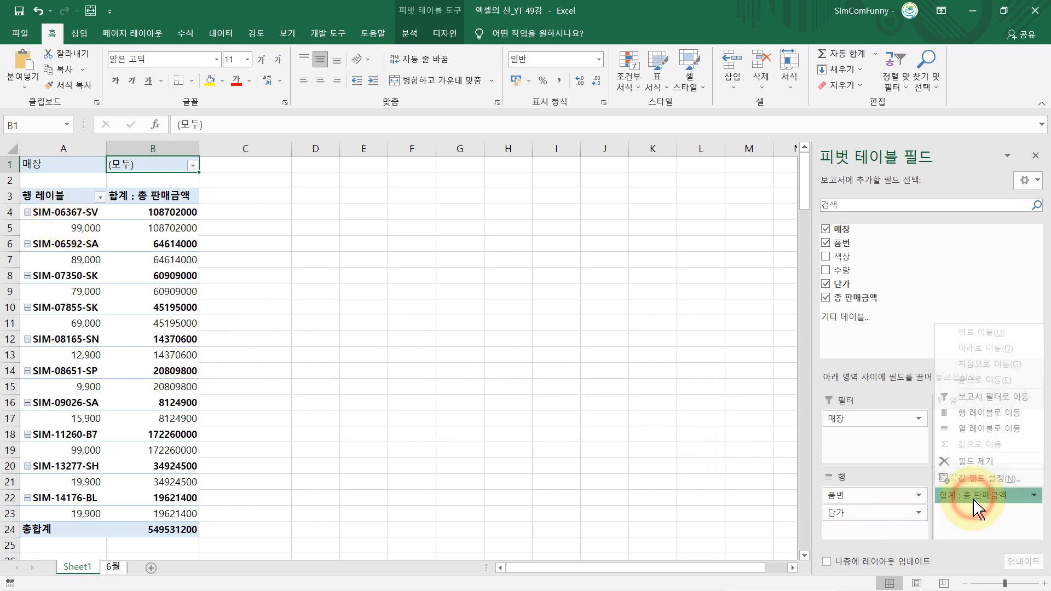
pyautogui.click(167, 216)
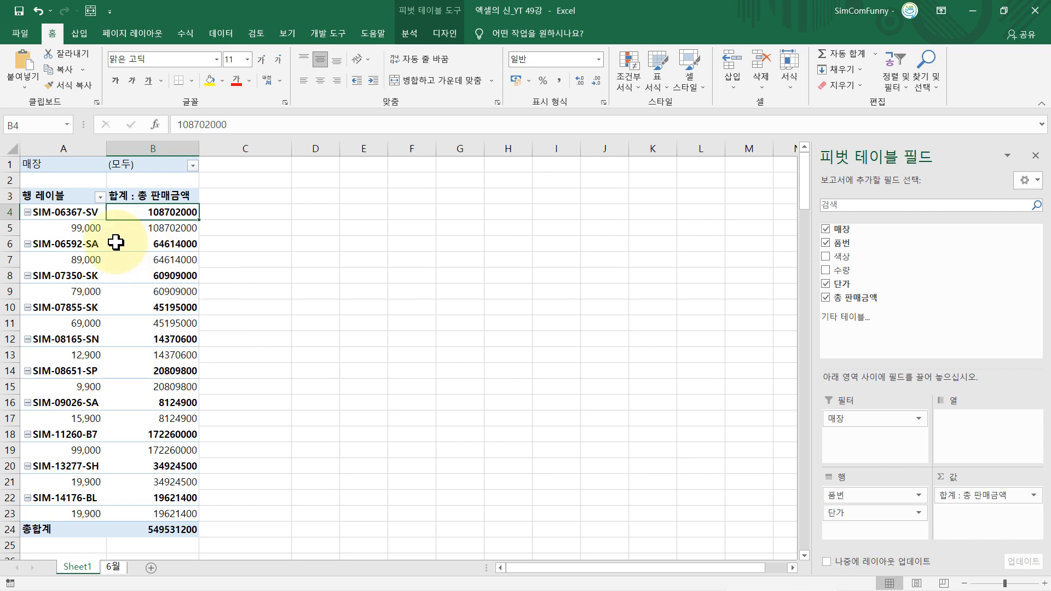
pyautogui.click(62, 212)
pyautogui.click(72, 225)
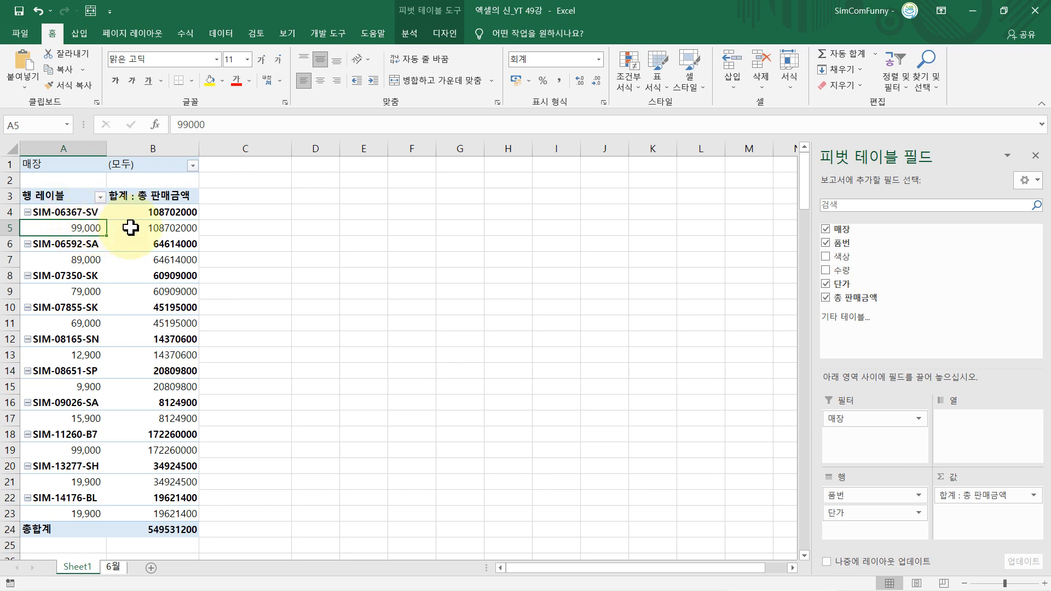
pyautogui.click(167, 228)
pyautogui.click(155, 211)
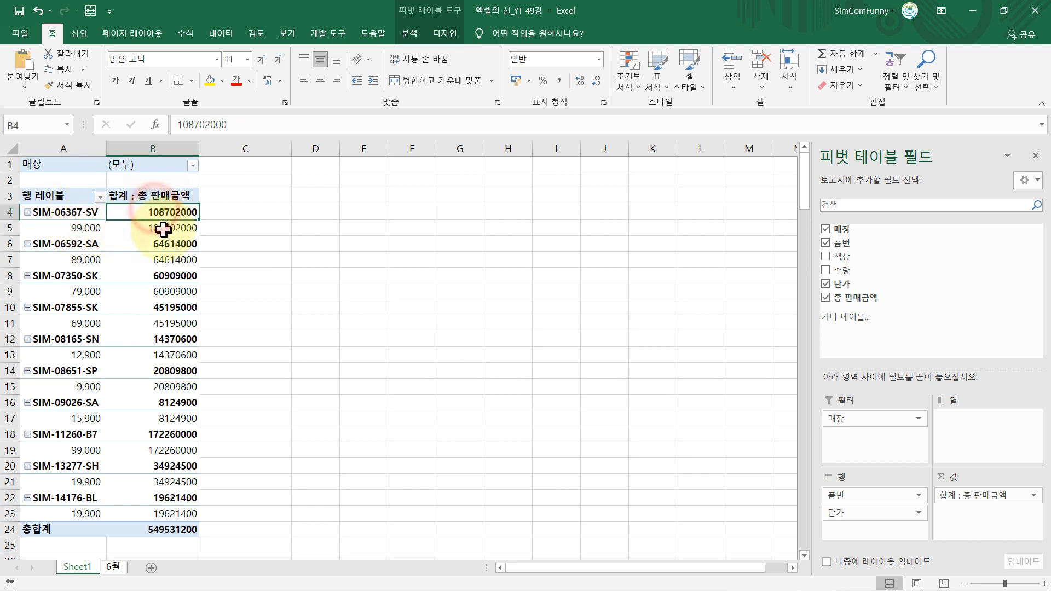
pyautogui.click(156, 229)
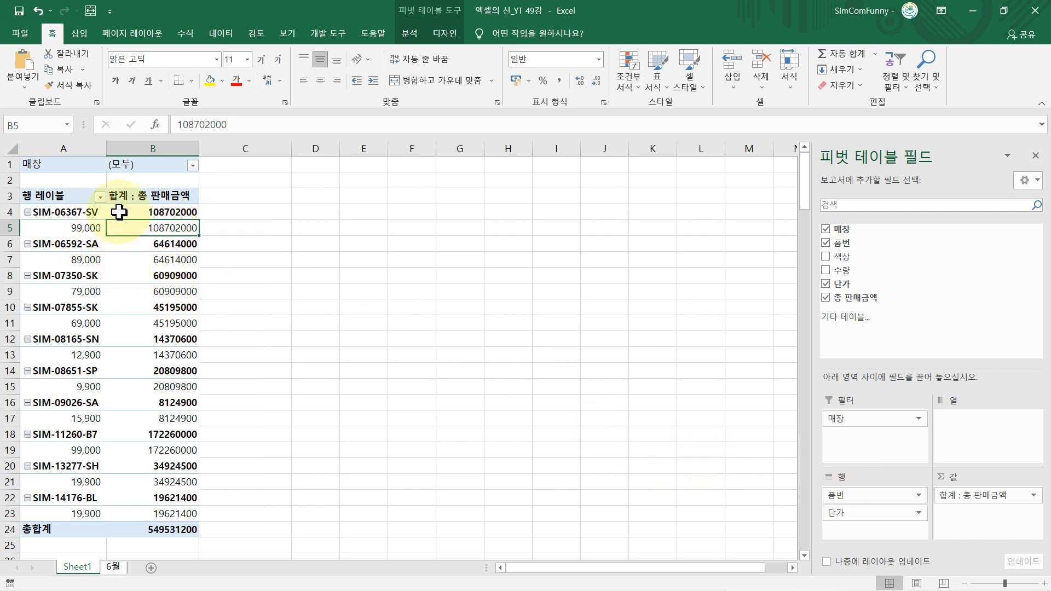
pyautogui.moveTo(119, 211)
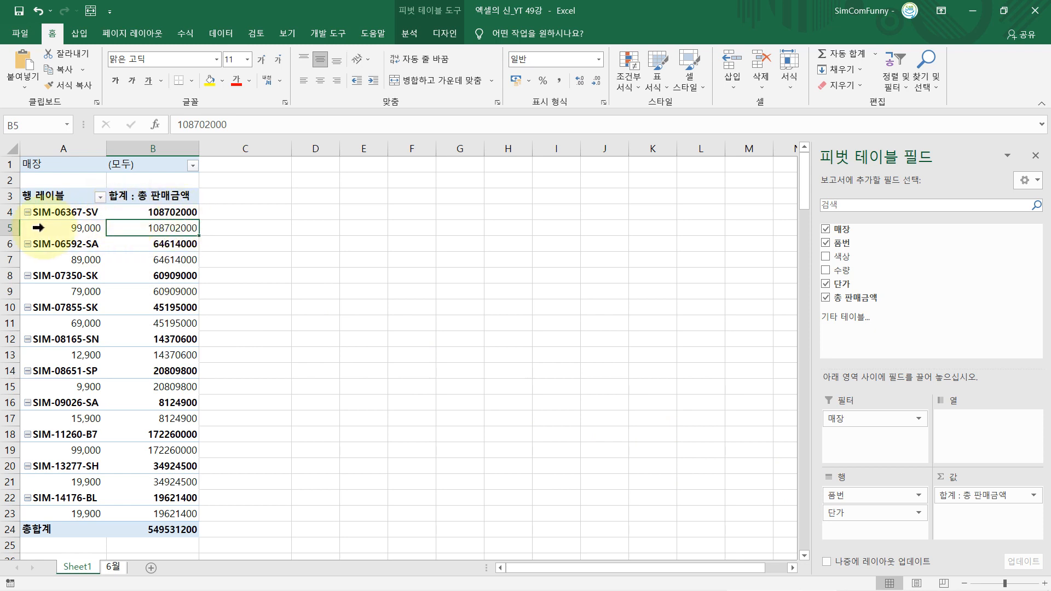
pyautogui.click(8, 213)
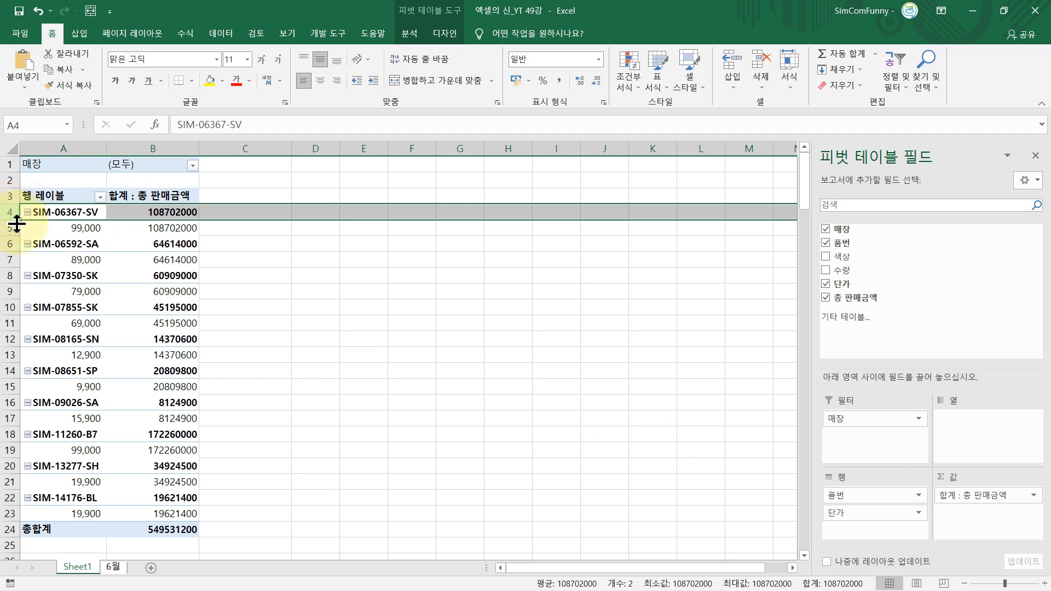
pyautogui.click(129, 259)
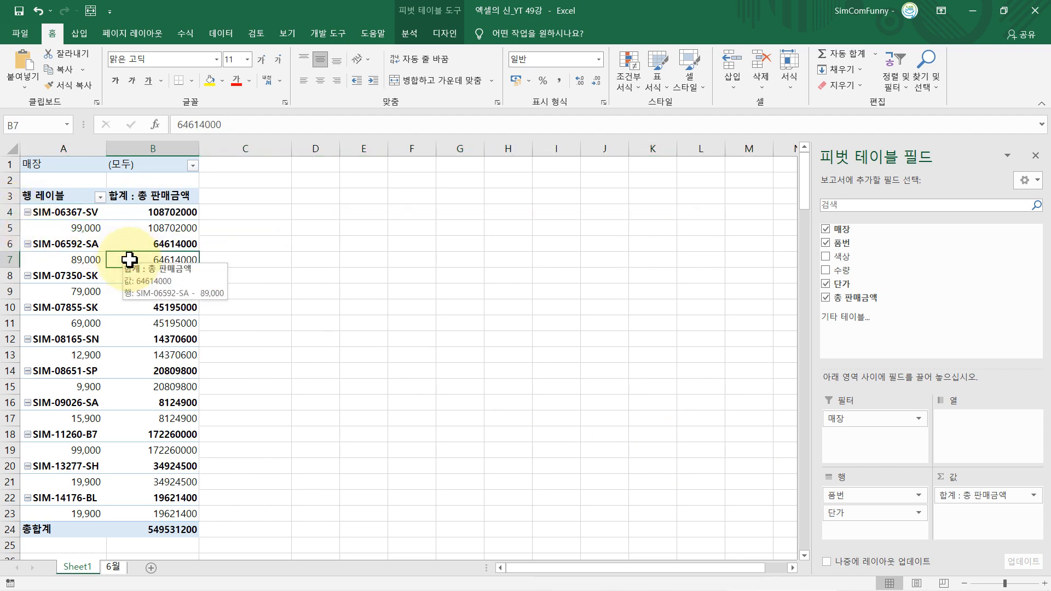
pyautogui.click(121, 244)
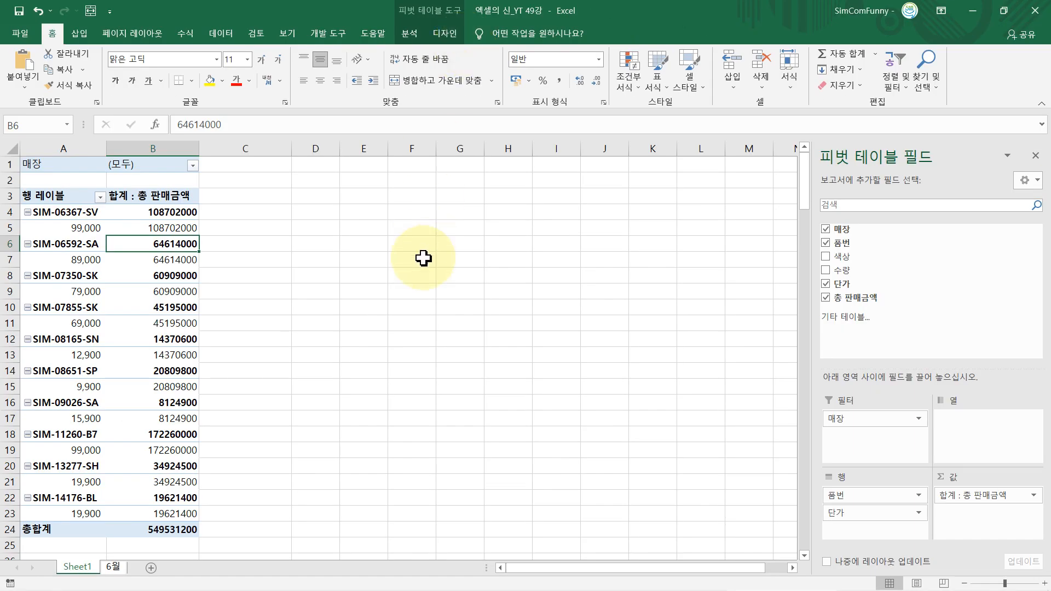
# Switch the pivot table's report layout to outline form (개요 형식) and check the repeated sums of SIM-06367-SV.
pyautogui.click(416, 259)
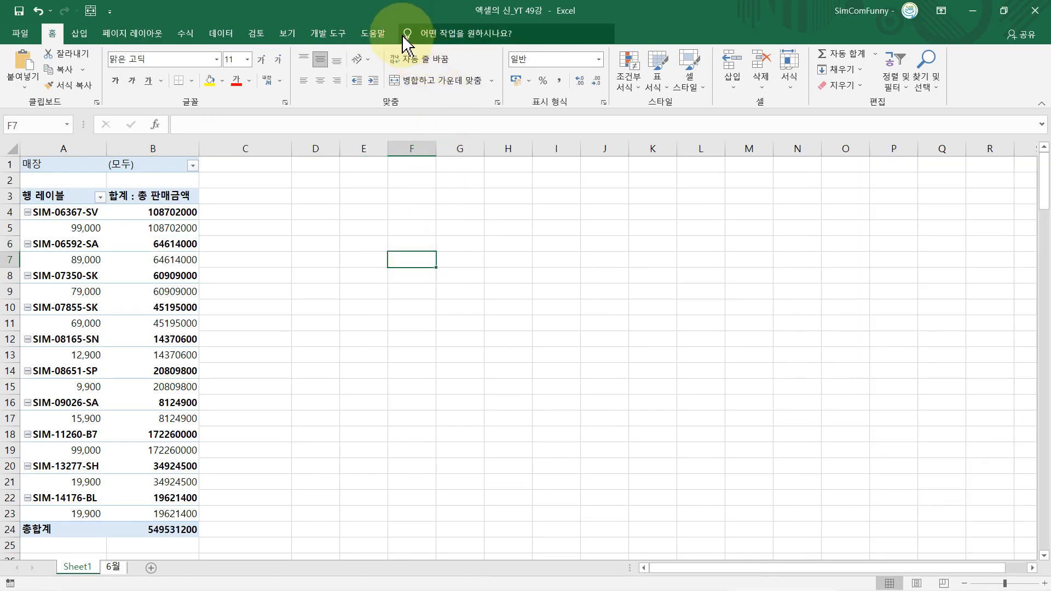
pyautogui.click(92, 278)
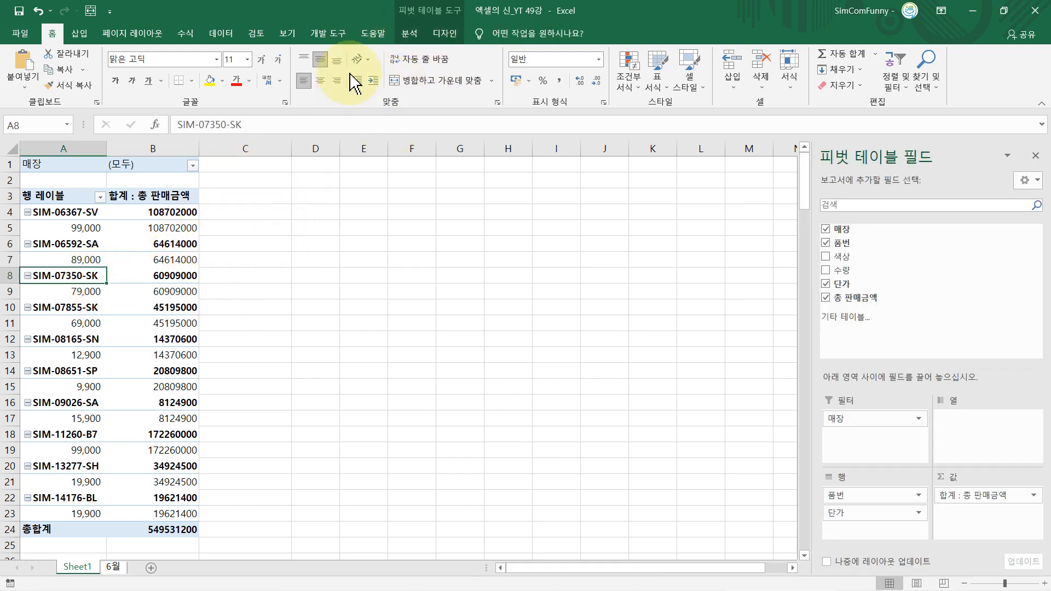
pyautogui.click(445, 36)
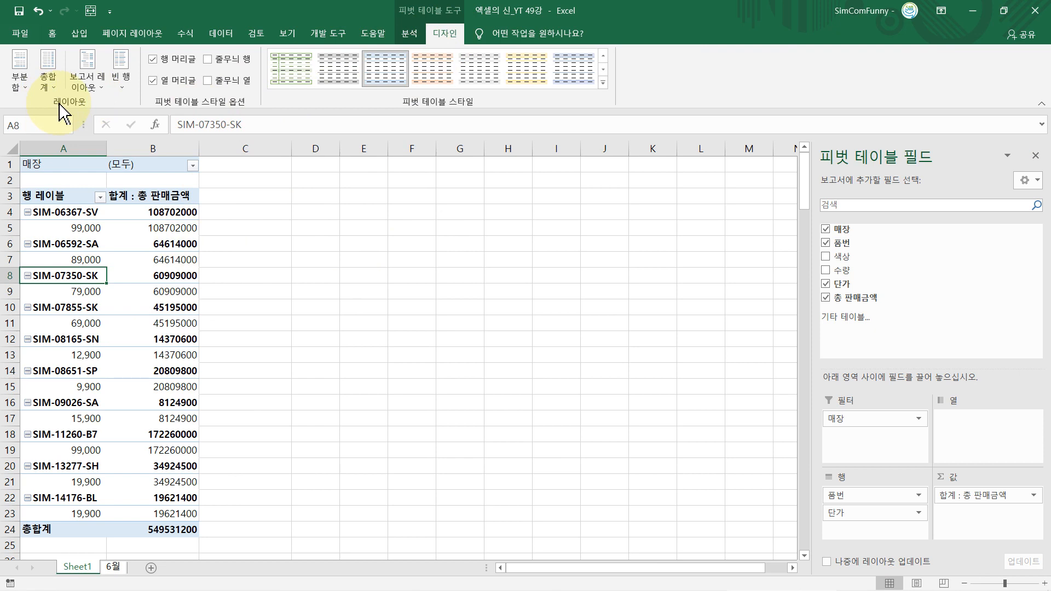
pyautogui.click(91, 83)
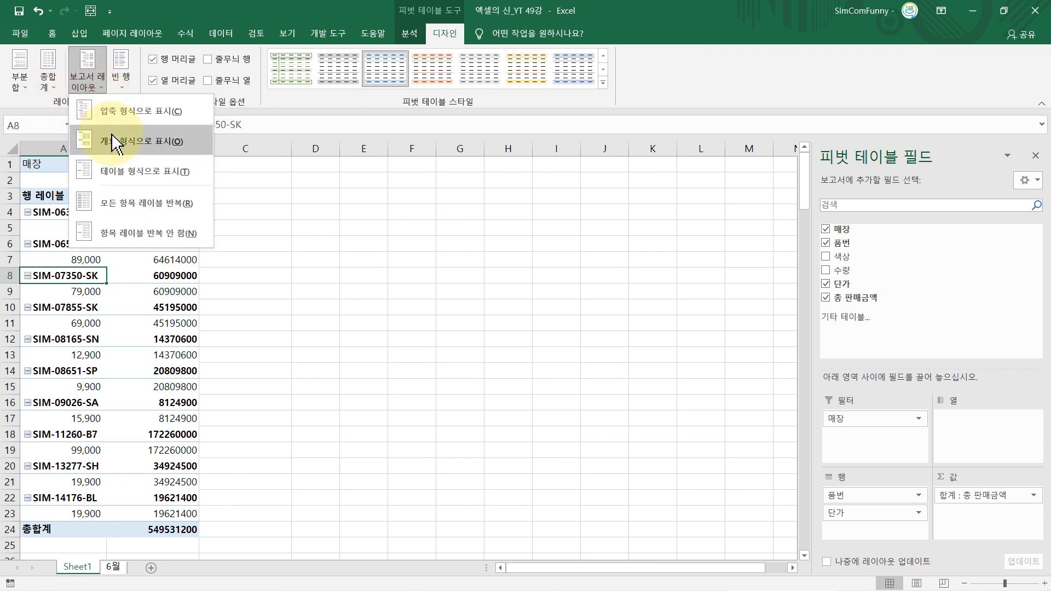
pyautogui.click(148, 132)
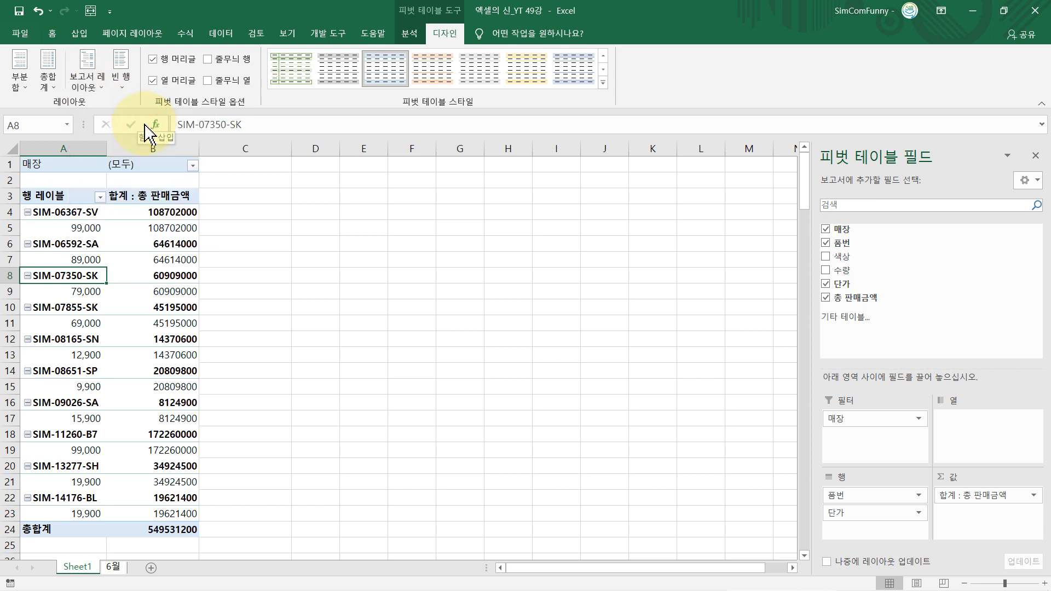
pyautogui.click(82, 90)
pyautogui.click(144, 144)
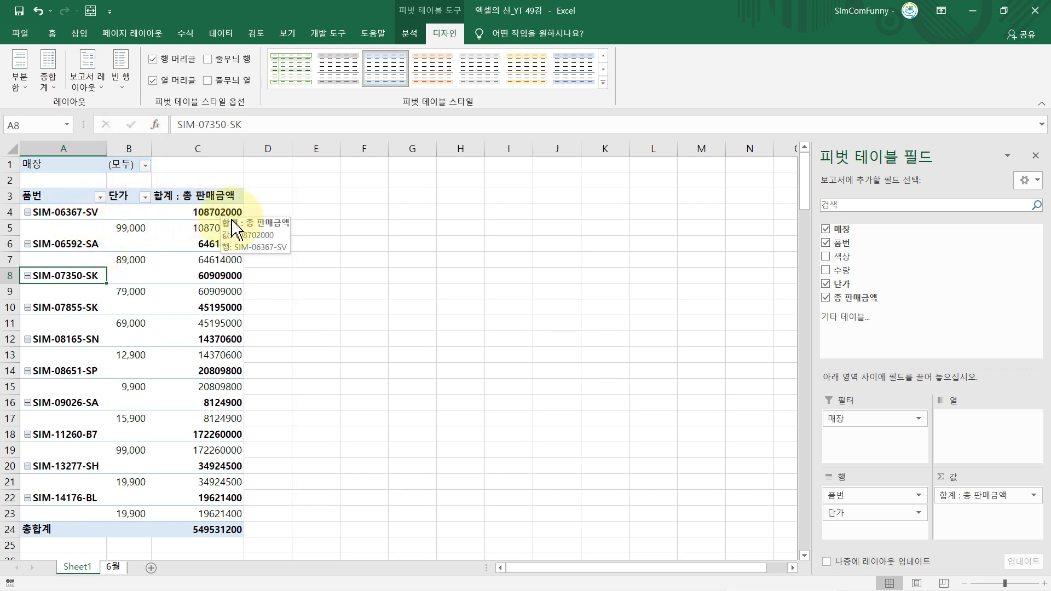
pyautogui.moveTo(232, 212); pyautogui.dragTo(220, 228)
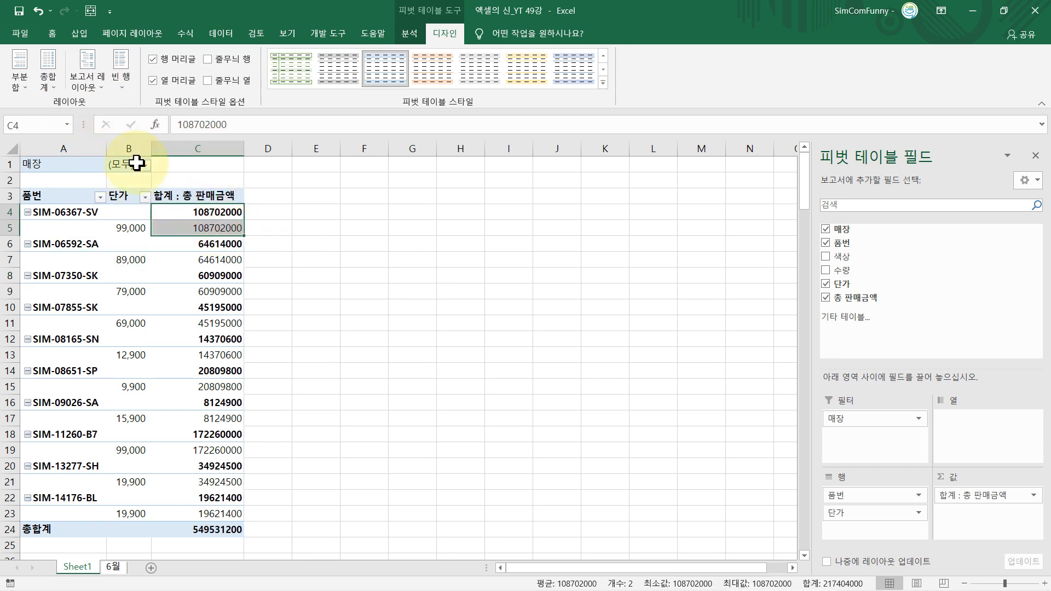
# Set the pivot table's report layout to tabular form (테이블 형식으로 표시).
pyautogui.click(109, 210)
pyautogui.click(87, 80)
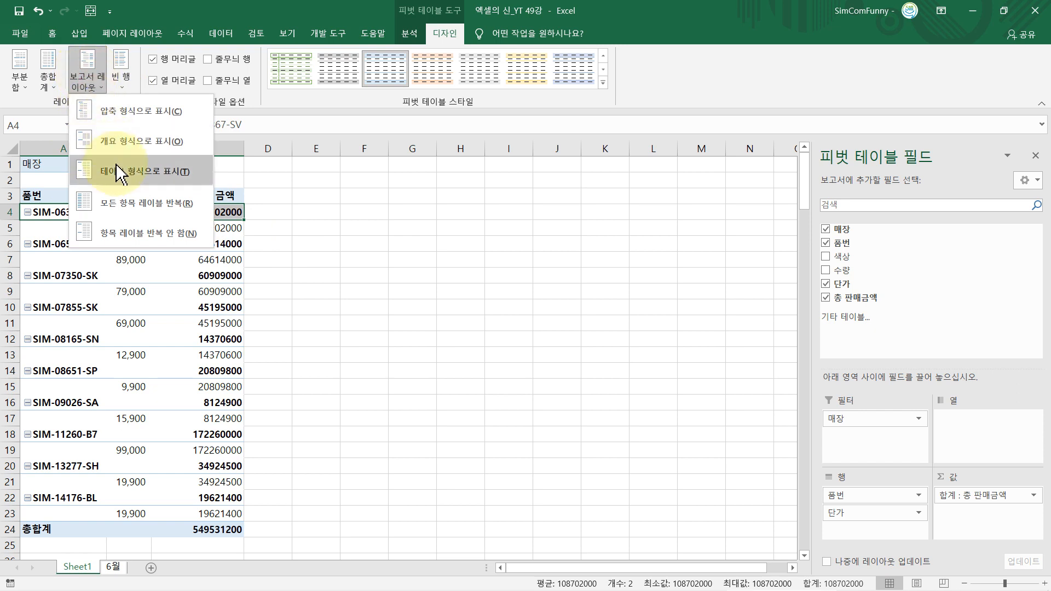
pyautogui.click(174, 169)
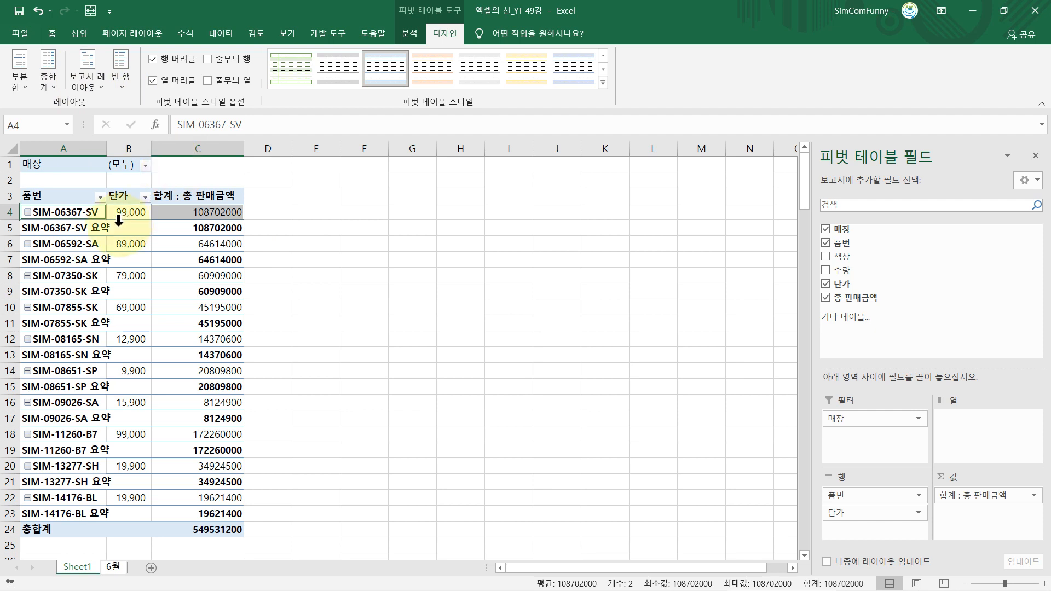
# Examine how 품번, 단가 and 총 판매금액 line up in one row for the first four products.
pyautogui.click(55, 211)
pyautogui.click(119, 210)
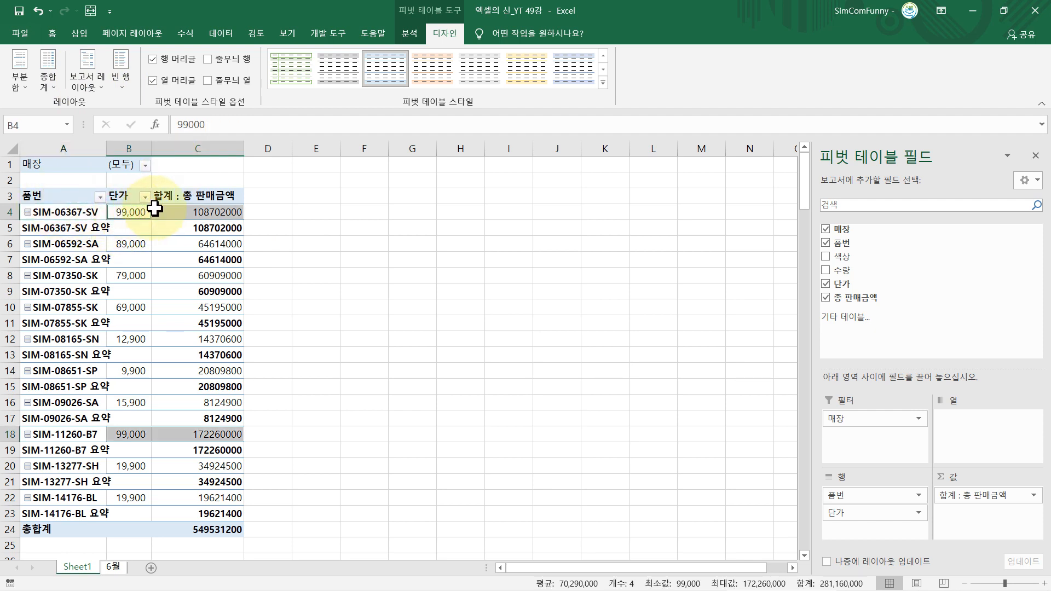
pyautogui.click(195, 211)
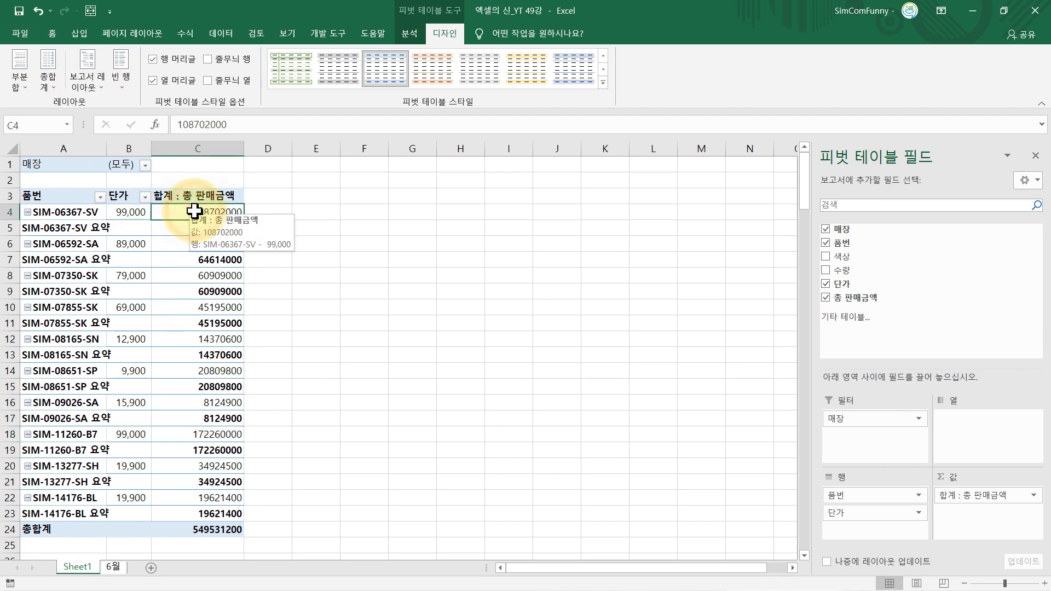
pyautogui.click(6, 212)
pyautogui.click(7, 244)
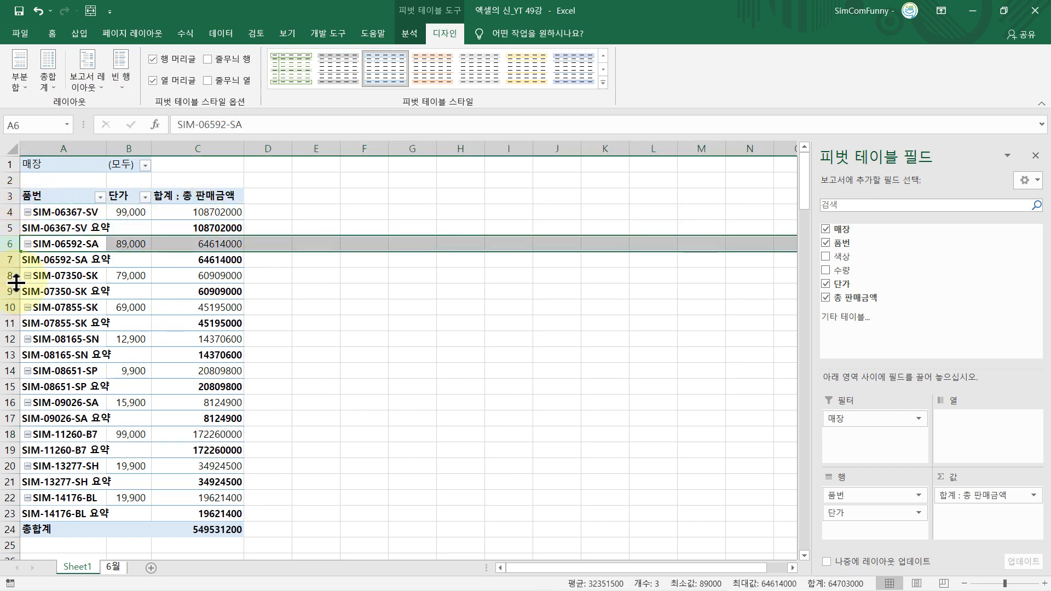
pyautogui.click(11, 275)
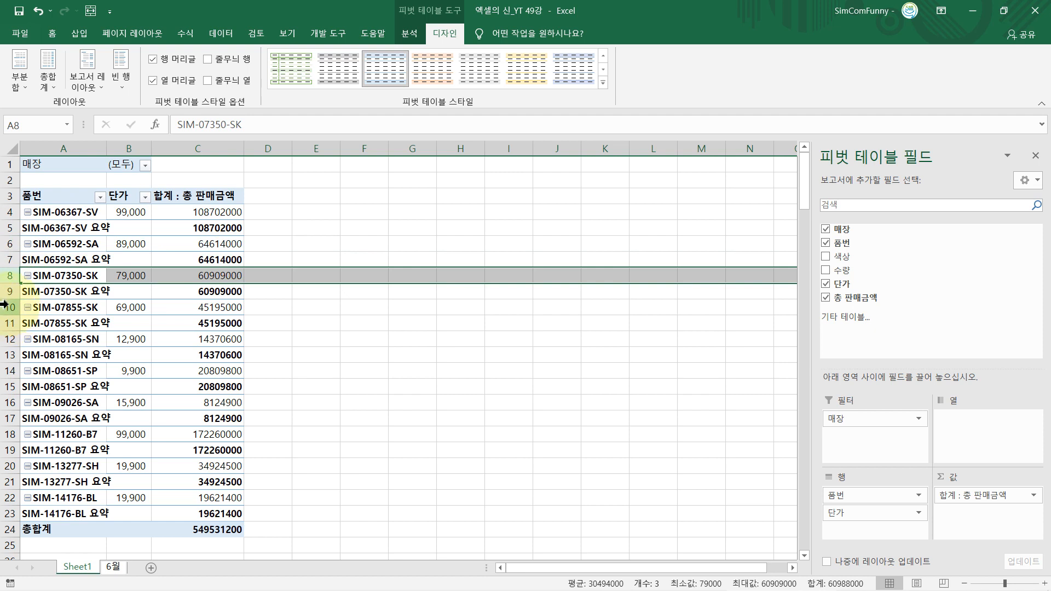
pyautogui.click(5, 306)
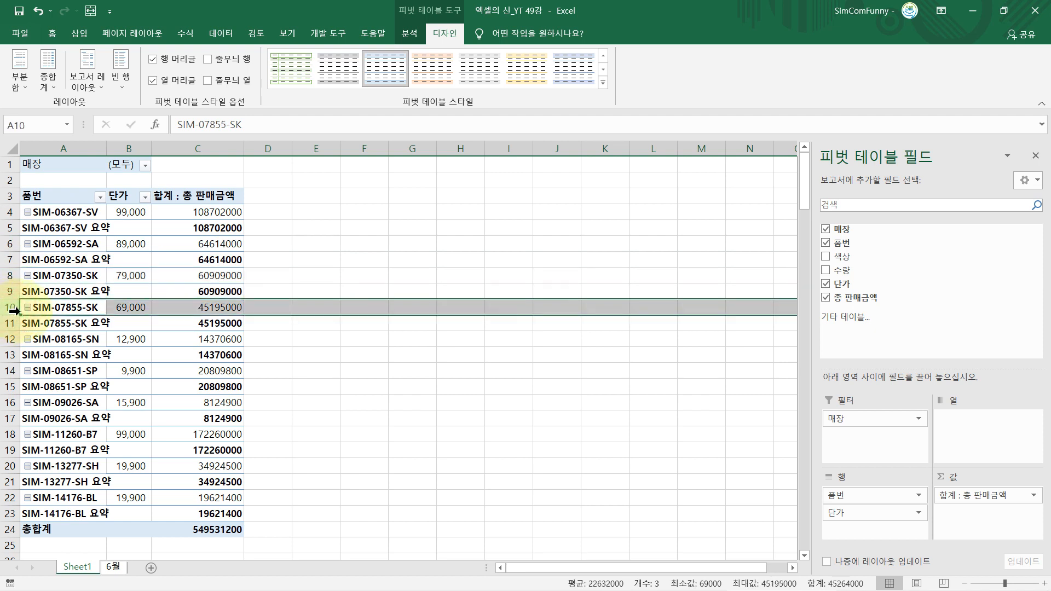
# Examine the 요약 subtotal rows of the first products and compare the SIM-06367-SV subtotal with its row above.
pyautogui.click(85, 230)
pyautogui.click(84, 259)
pyautogui.click(82, 294)
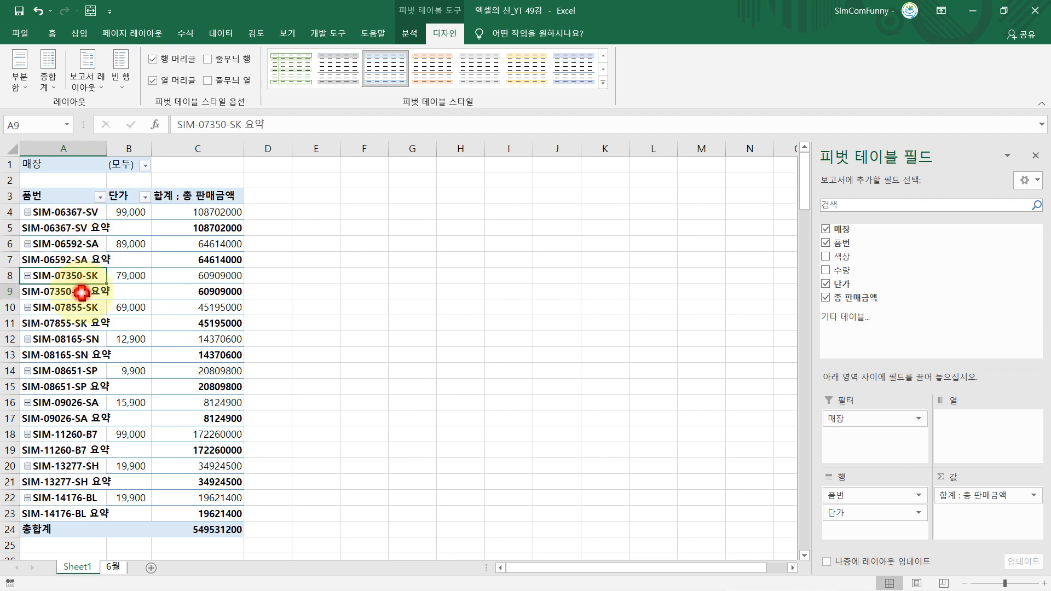
pyautogui.click(196, 227)
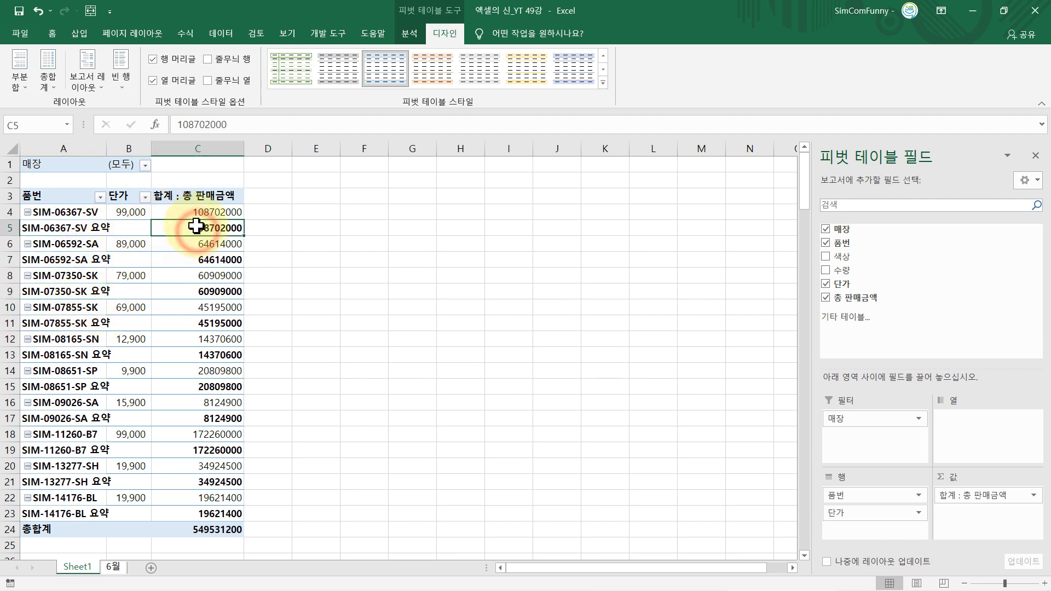
pyautogui.moveTo(196, 226); pyautogui.dragTo(191, 215)
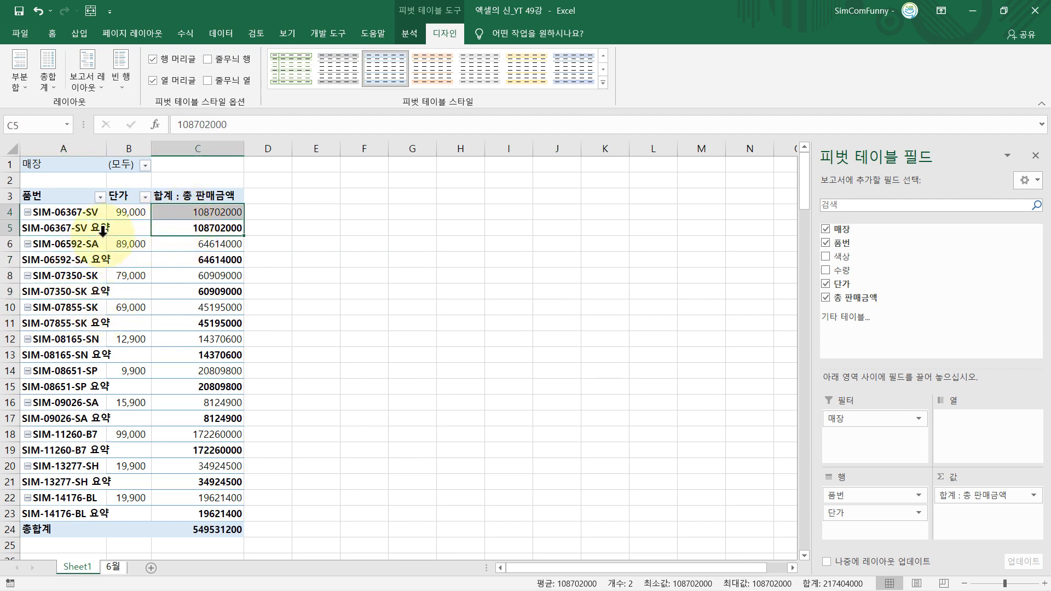
pyautogui.click(76, 227)
pyautogui.click(87, 259)
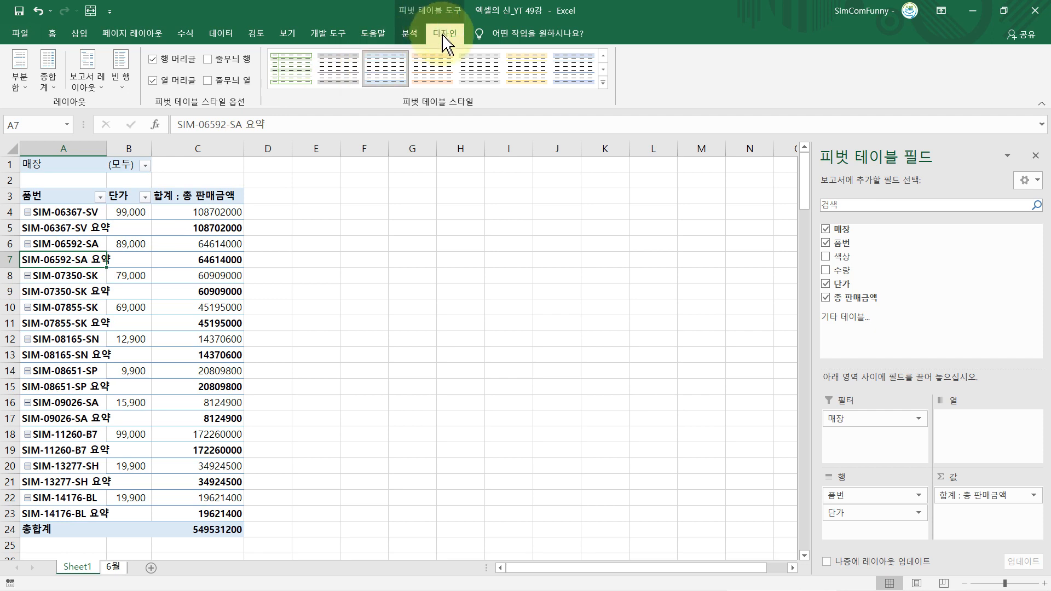
# Turn off all subtotals in the pivot table (부분합 표시 안 함).
pyautogui.click(25, 99)
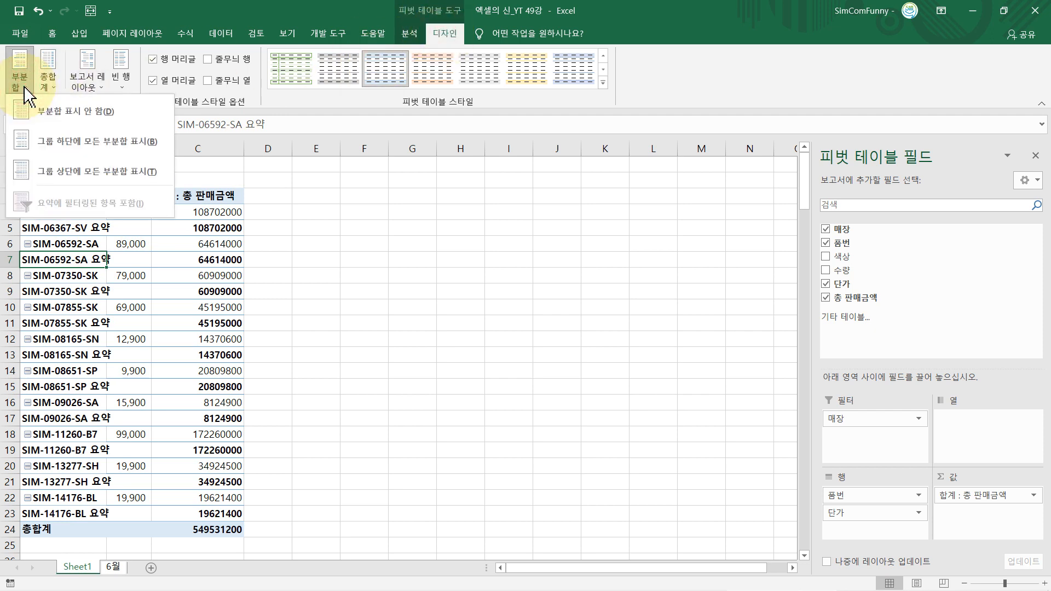
pyautogui.click(50, 109)
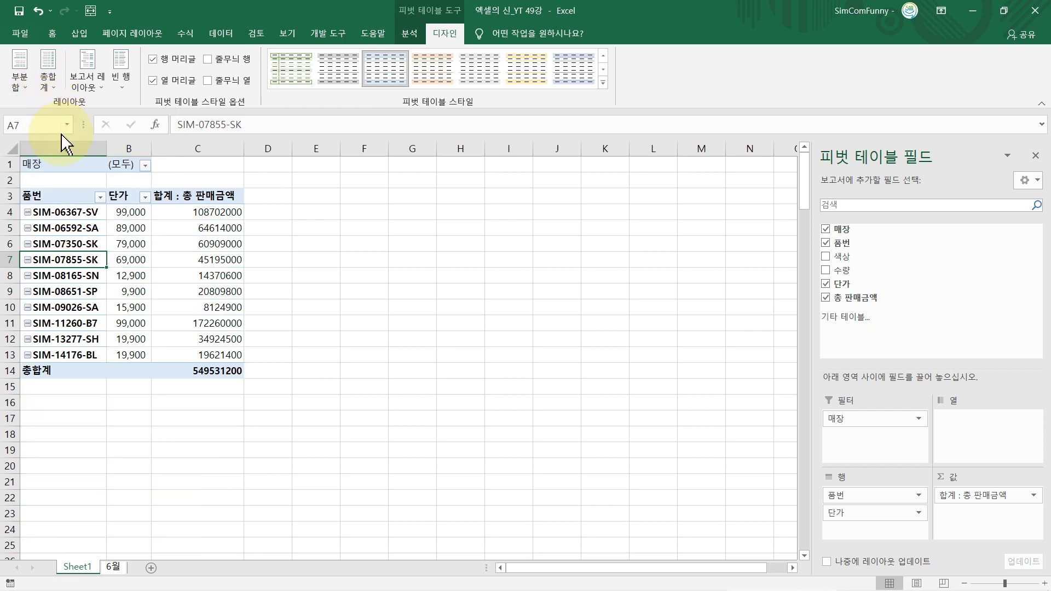
pyautogui.click(200, 247)
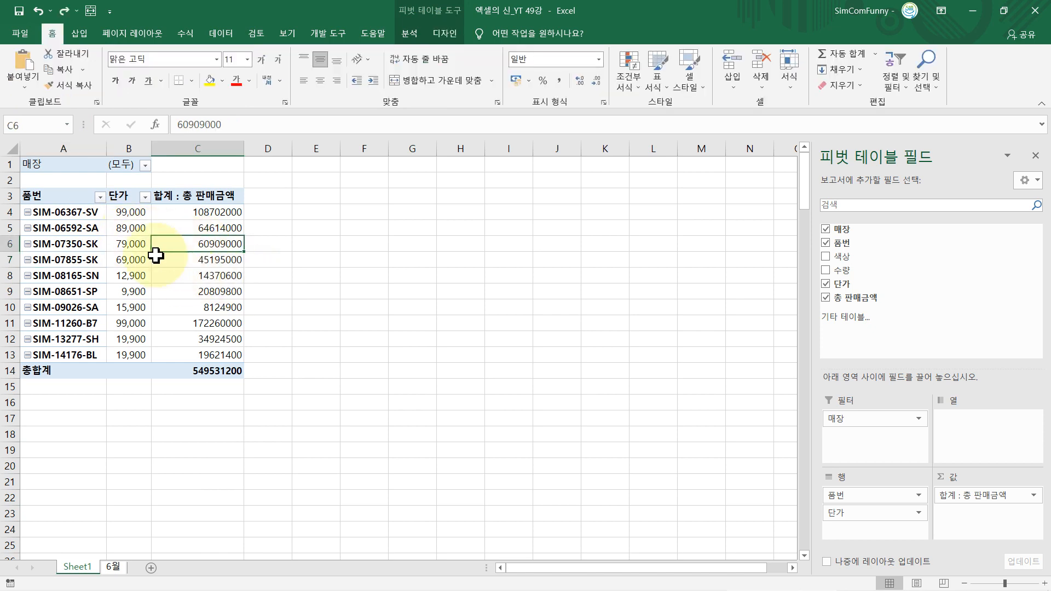
# Compare the number formatting of the 단가 and 총 판매금액 columns with the source table on the 6월 sheet.
pyautogui.moveTo(134, 211); pyautogui.dragTo(134, 350)
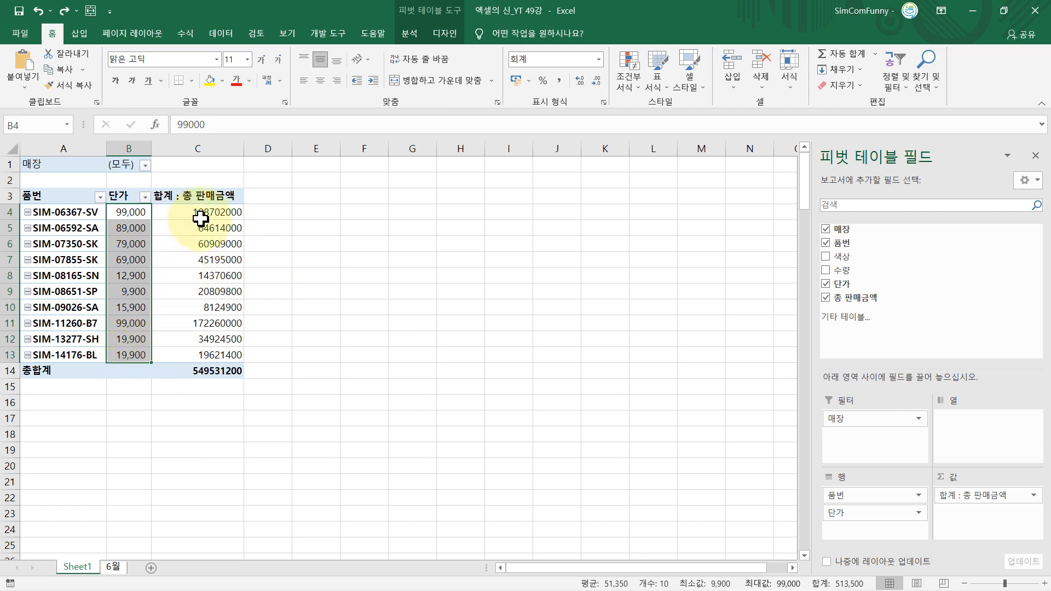
pyautogui.moveTo(196, 213); pyautogui.dragTo(221, 370)
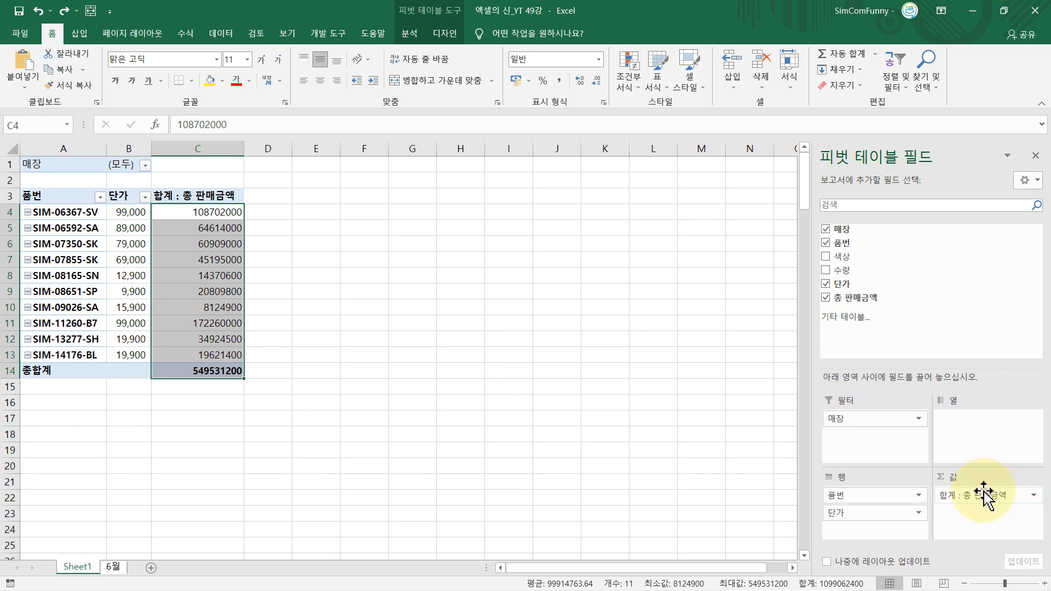
pyautogui.hotkey('ctrl', 'pagedown')
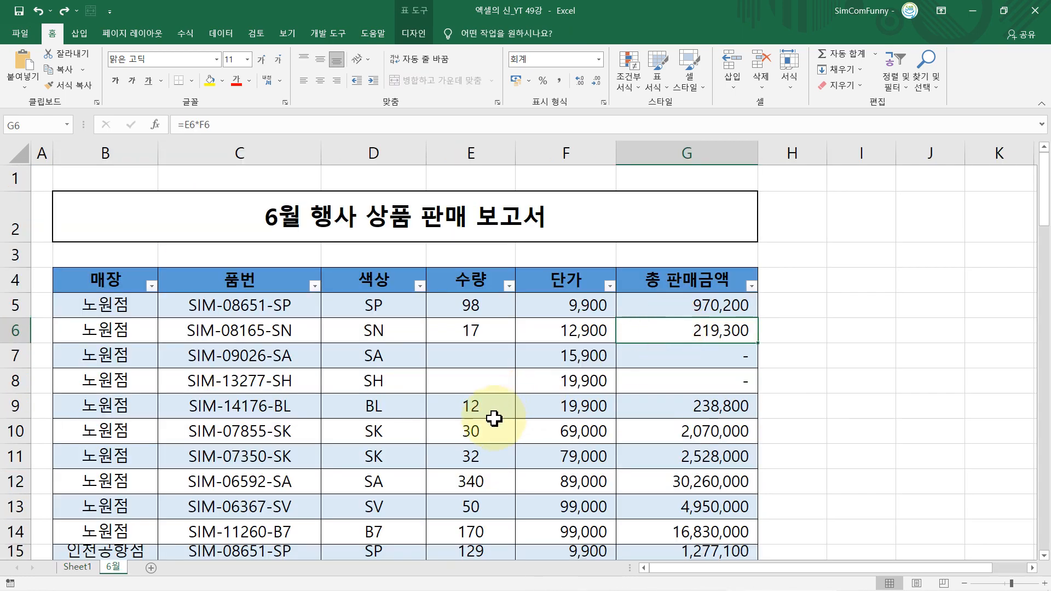
pyautogui.click(79, 567)
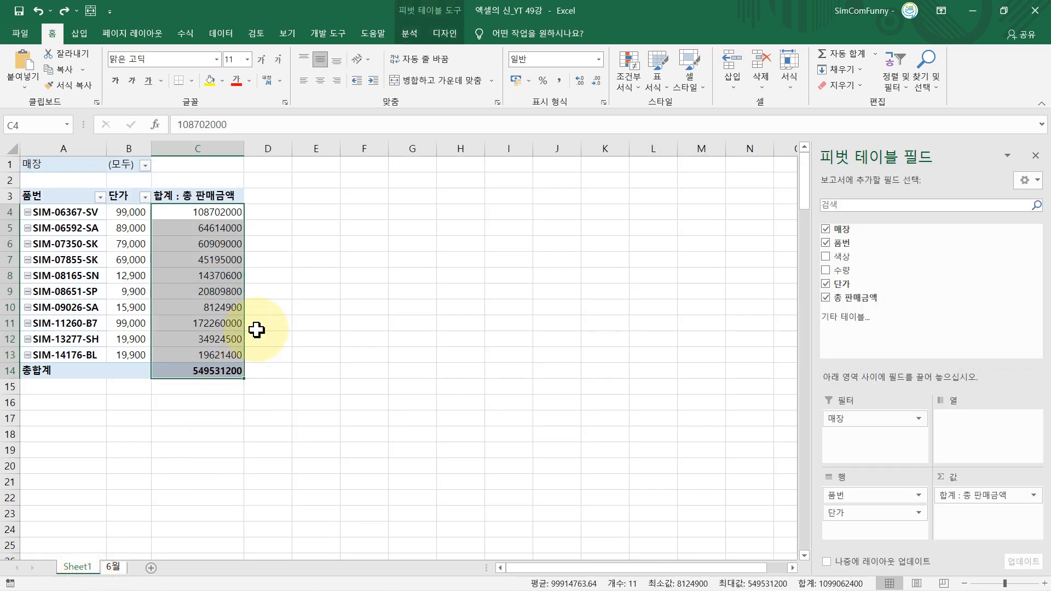
pyautogui.click(220, 296)
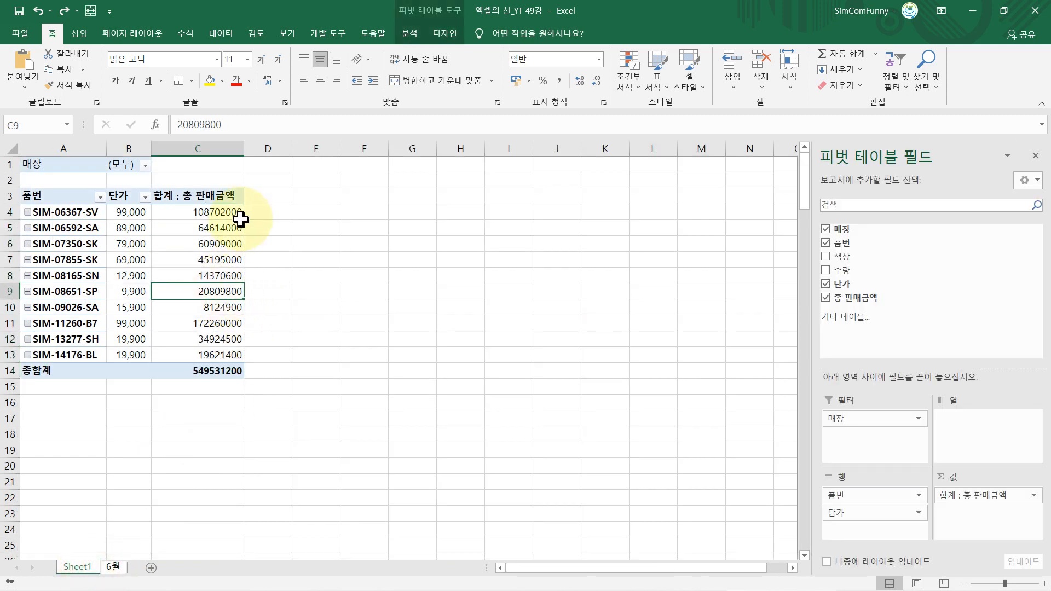
# Apply the comma style to the 총 판매금액 values in C4:C14, including the grand total.
pyautogui.moveTo(237, 218)
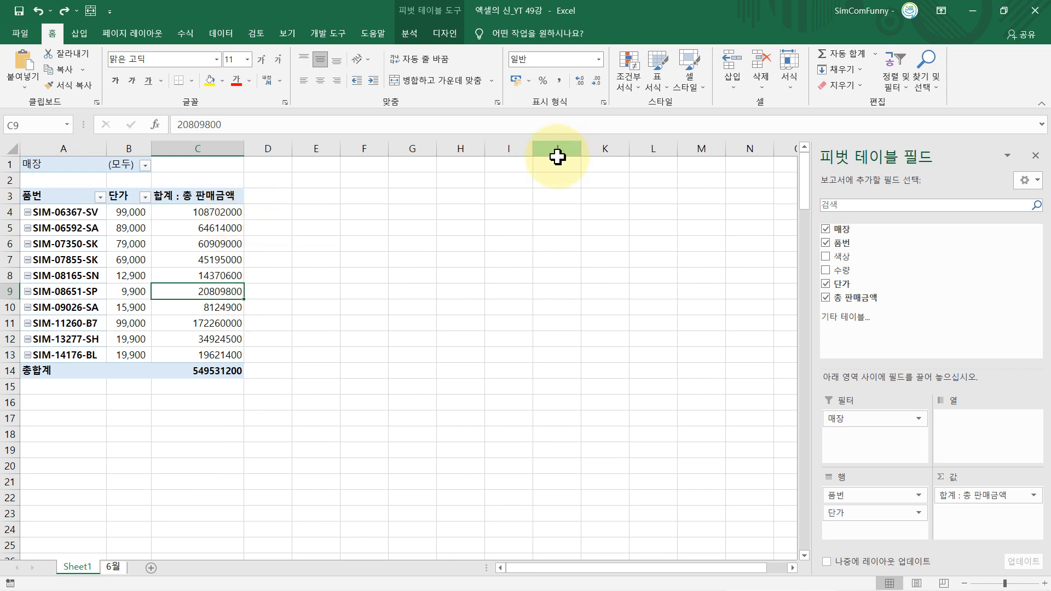
pyautogui.click(531, 59)
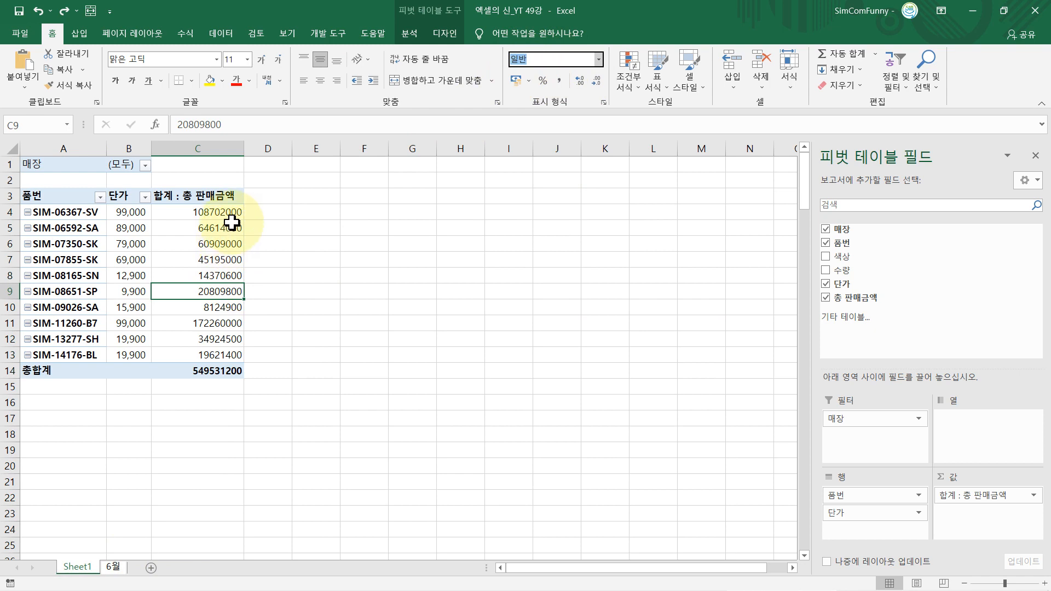
pyautogui.moveTo(226, 215)
pyautogui.moveTo(216, 211); pyautogui.dragTo(212, 372)
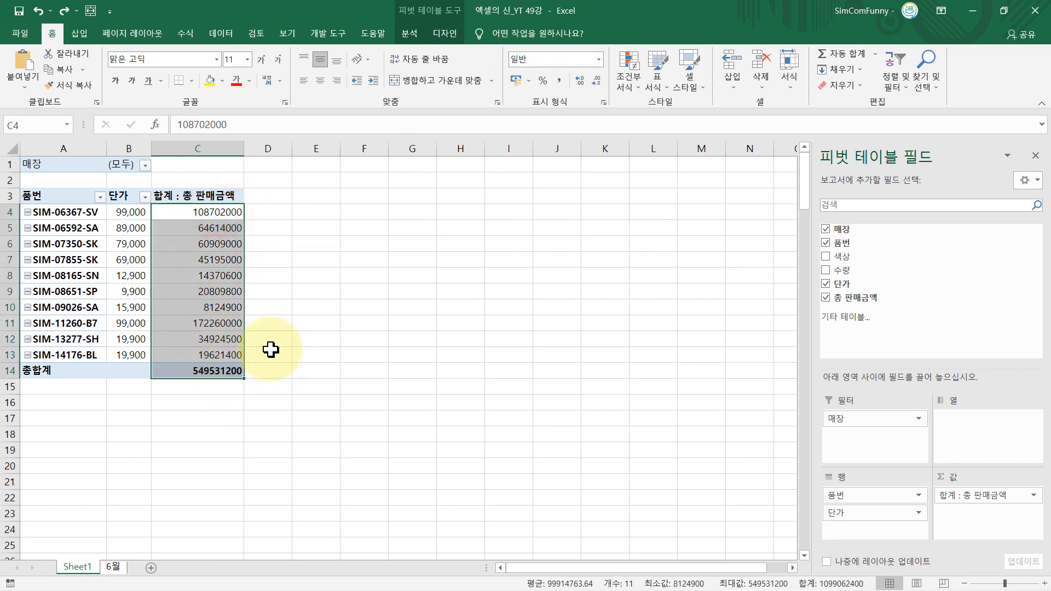
pyautogui.click(559, 81)
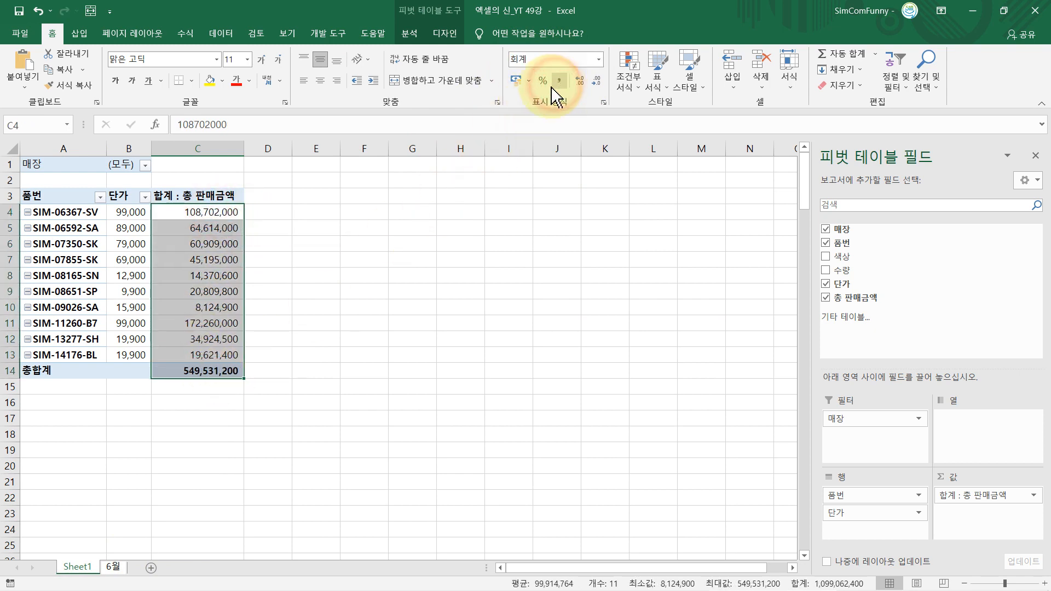
# Examine the 숫자 and 사용자 지정 number format options of the 총 판매금액 value field without applying any change.
pyautogui.click(973, 495)
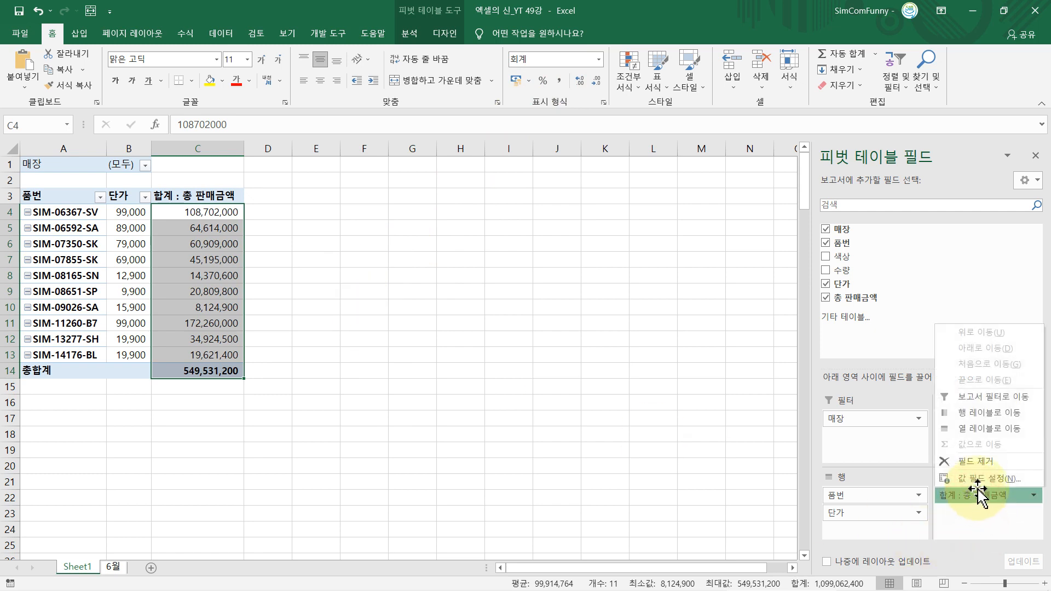
pyautogui.click(986, 480)
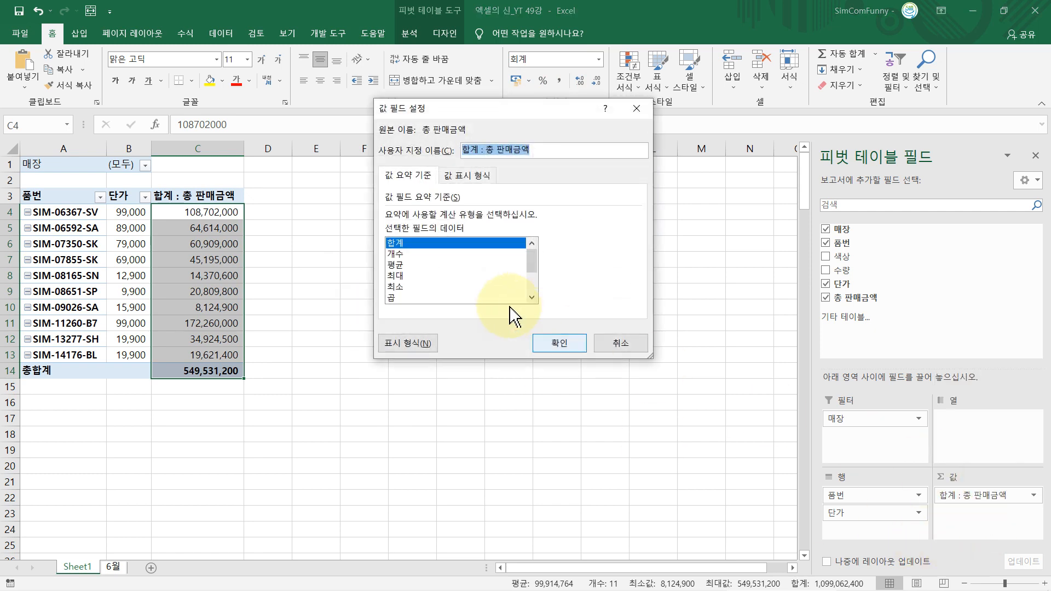
pyautogui.click(415, 343)
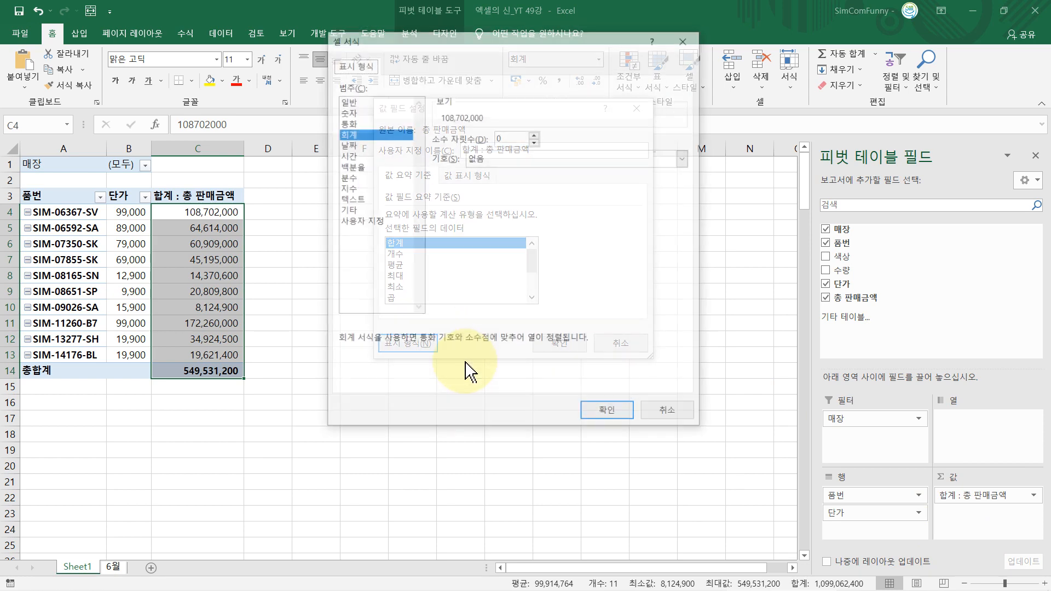
pyautogui.click(347, 111)
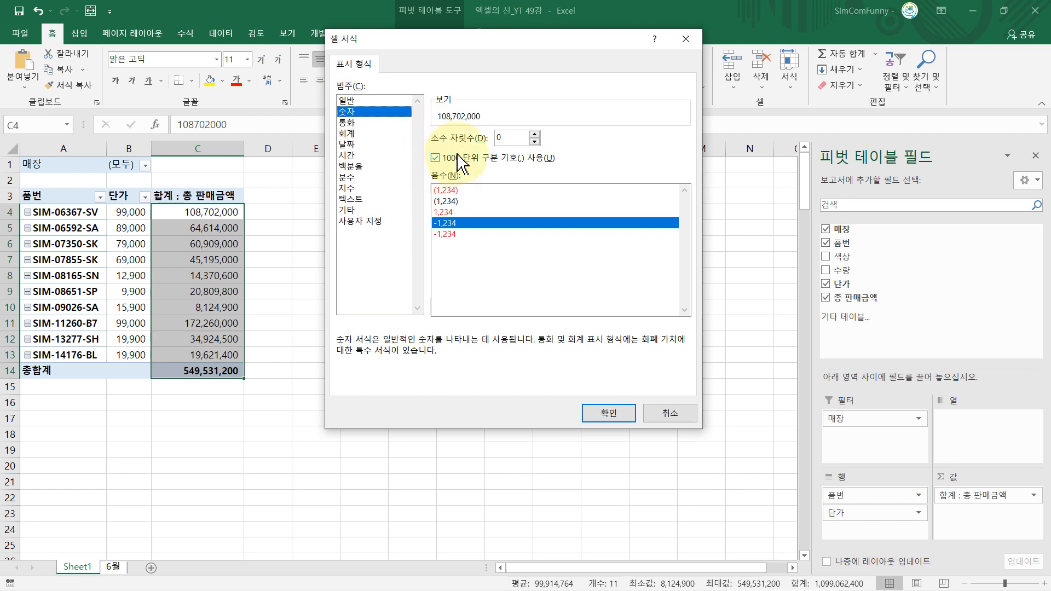
pyautogui.click(364, 220)
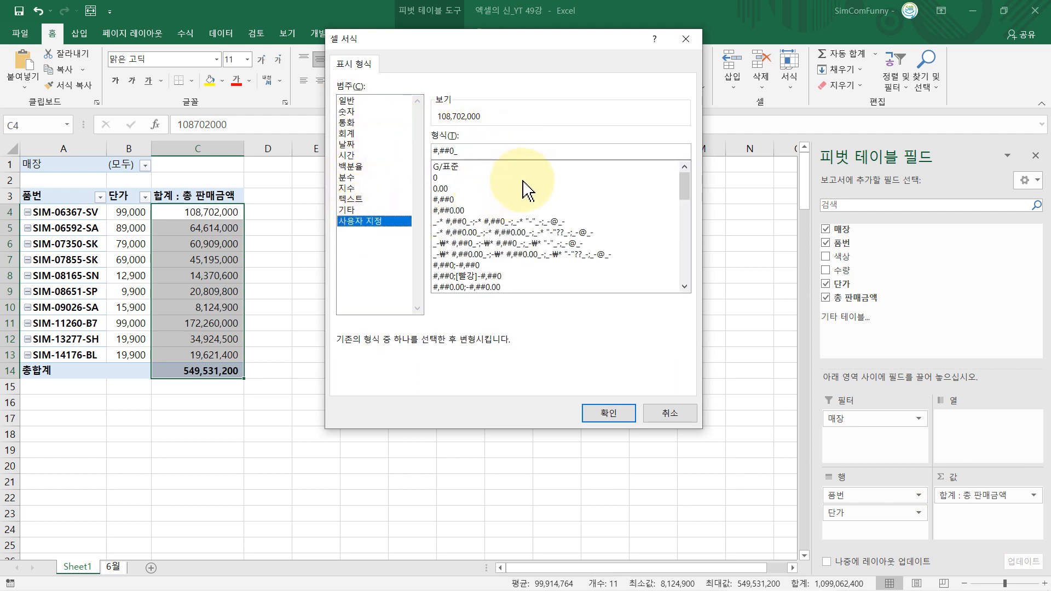
pyautogui.click(670, 414)
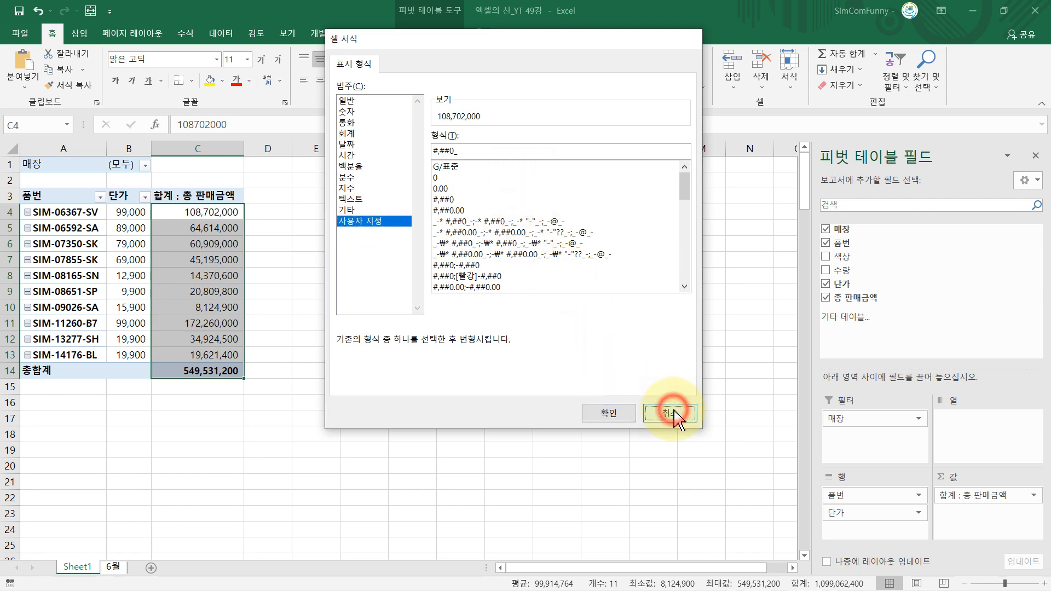
pyautogui.click(615, 341)
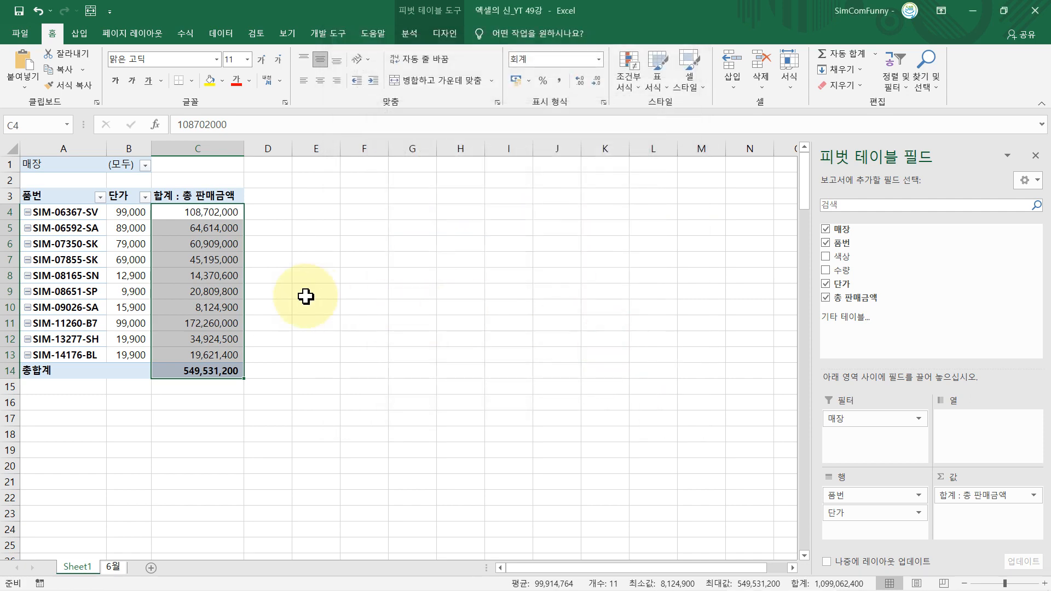
# Change the summary calculation of the 총 판매금액 values in the pivot table to 평균 (average).
pyautogui.click(304, 297)
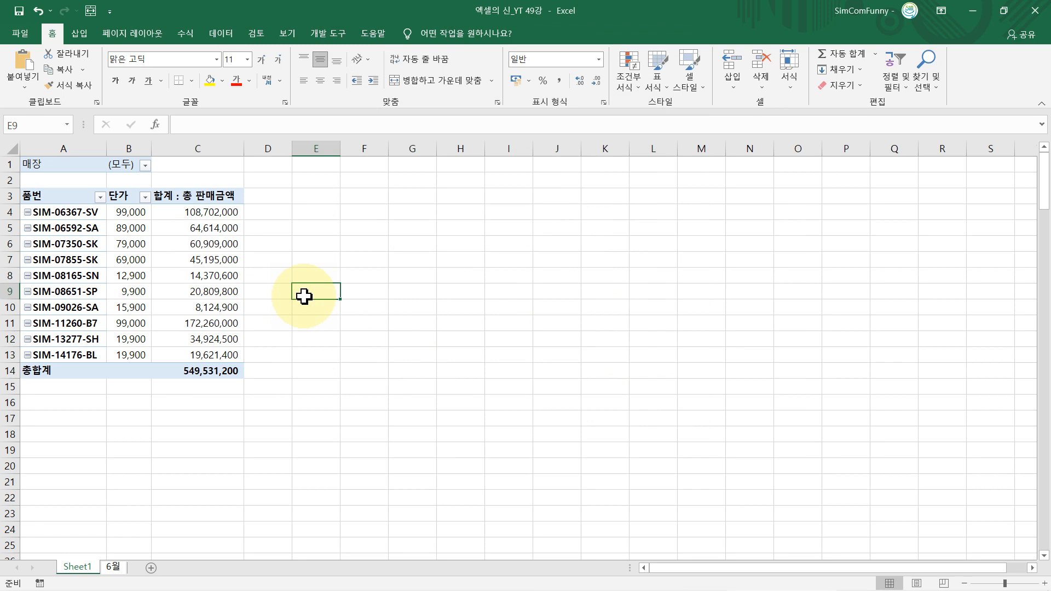
pyautogui.click(177, 274)
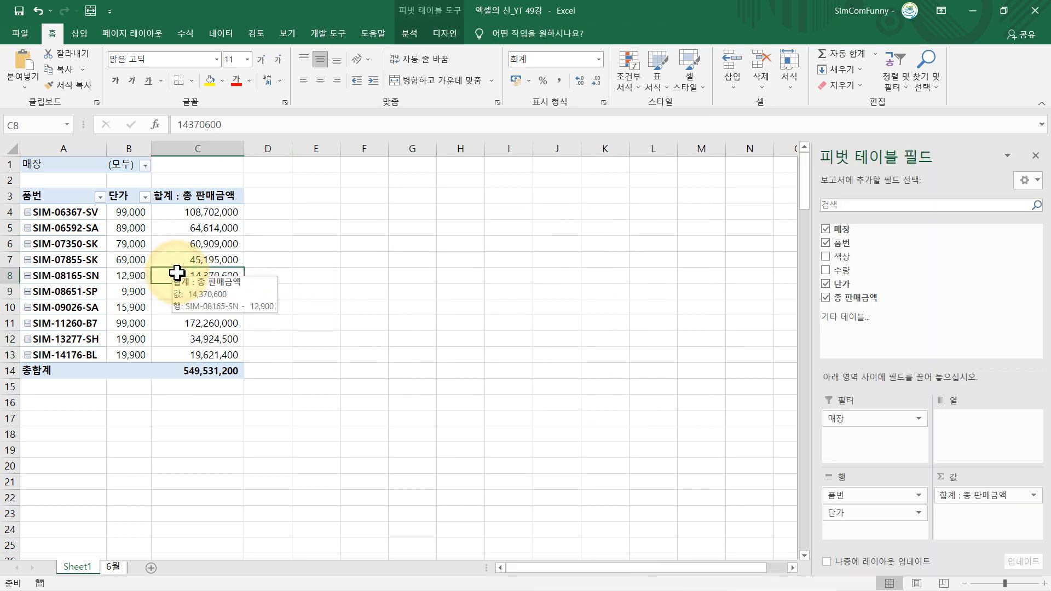
pyautogui.click(1042, 584)
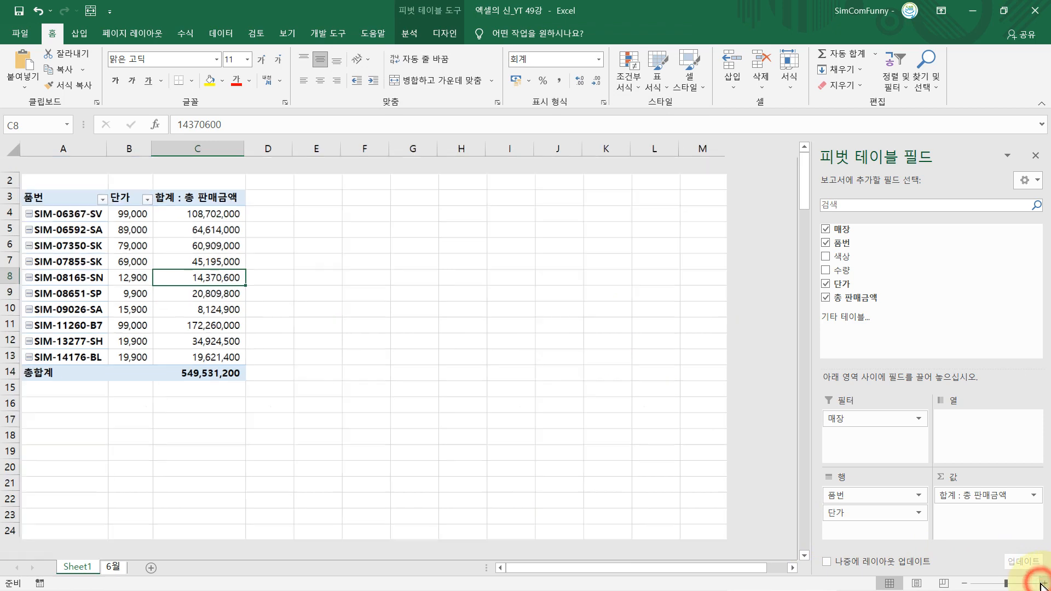
pyautogui.click(1042, 583)
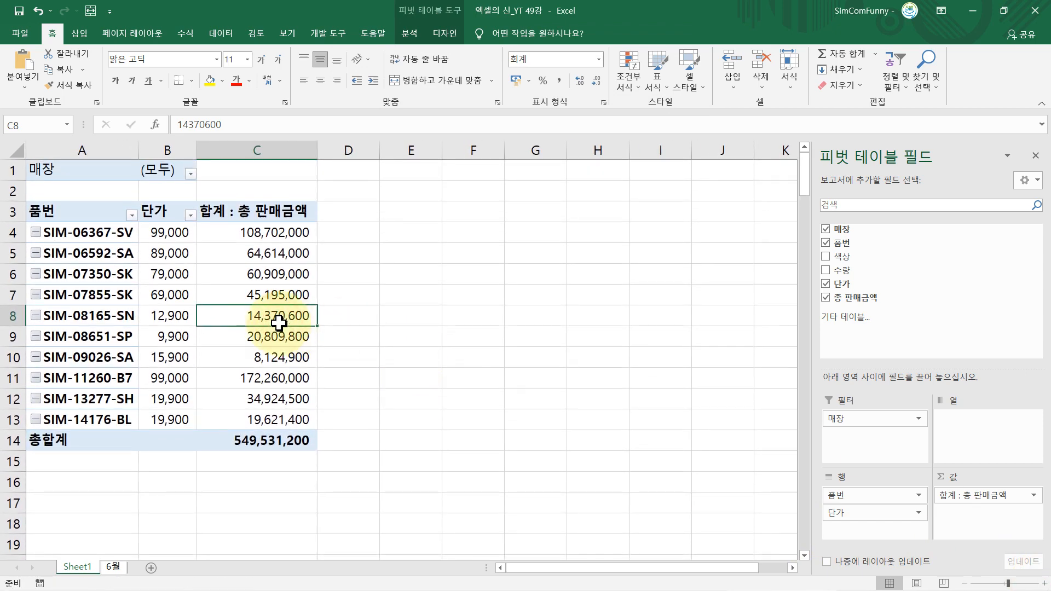
pyautogui.click(473, 274)
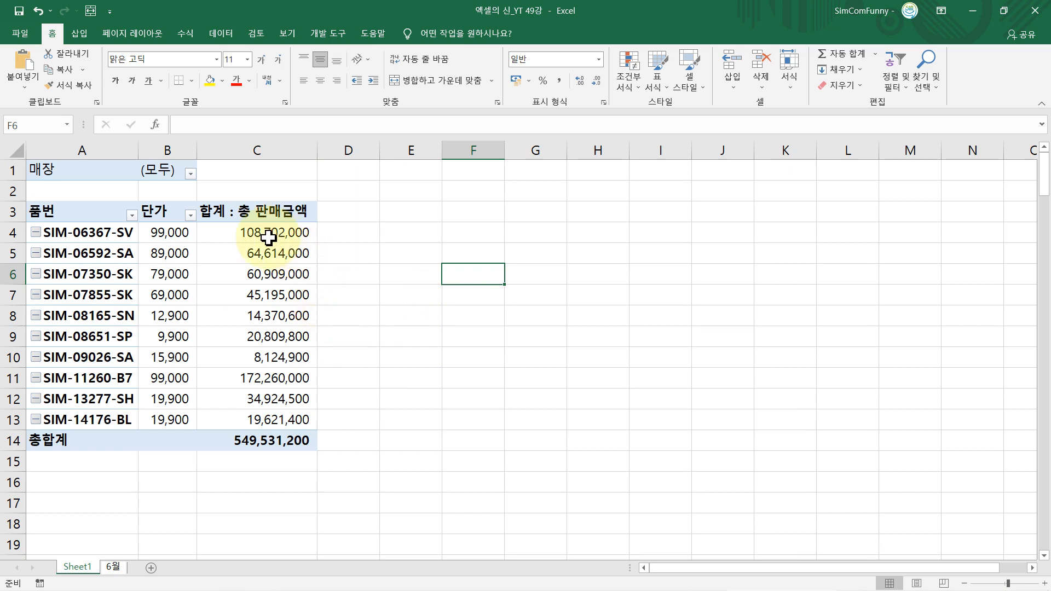
pyautogui.moveTo(269, 237); pyautogui.dragTo(273, 438)
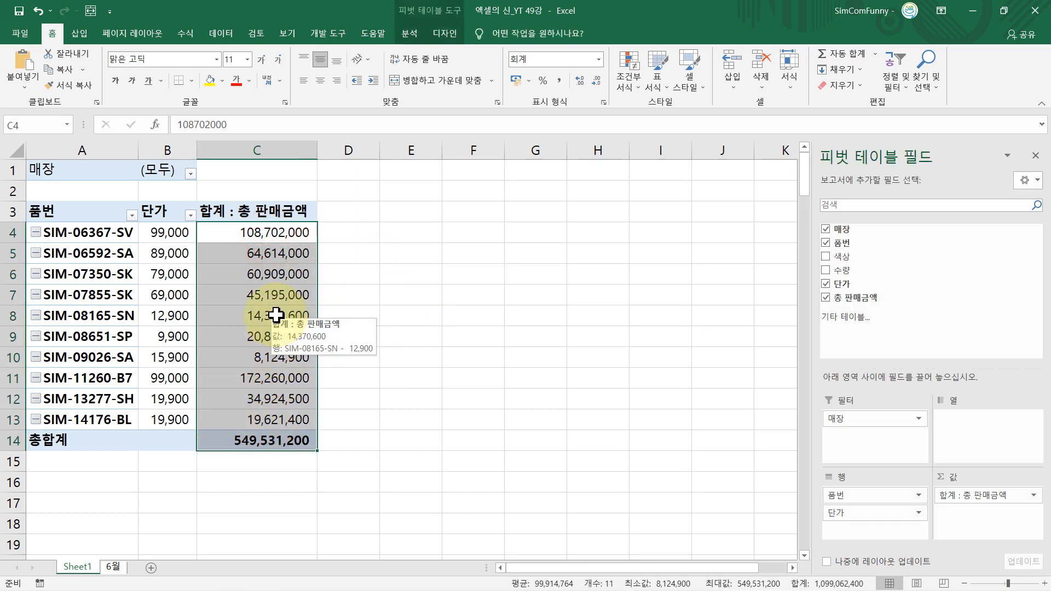
pyautogui.click(272, 296)
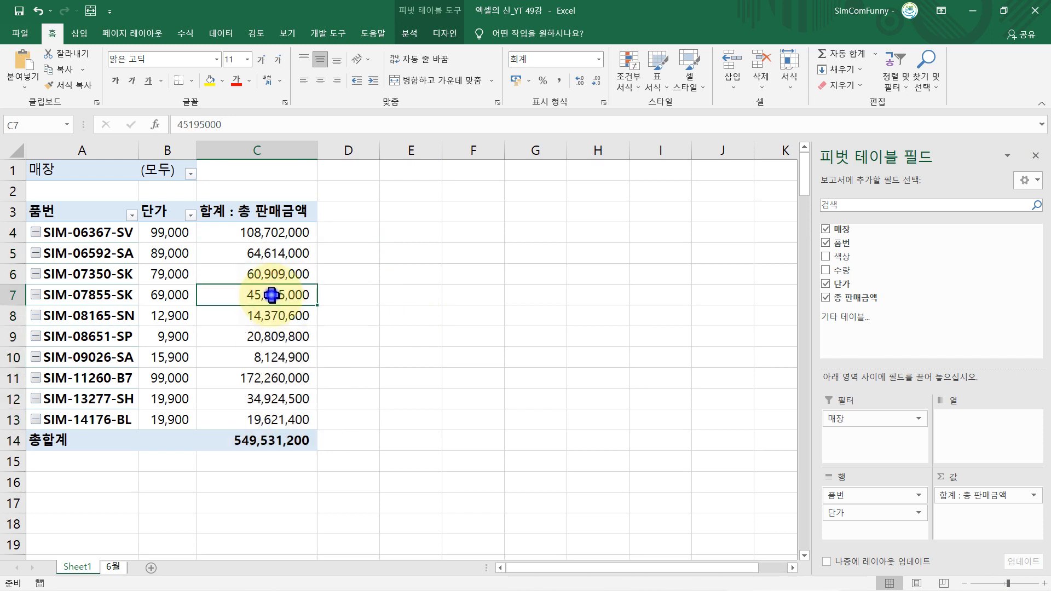
pyautogui.rightClick(272, 296)
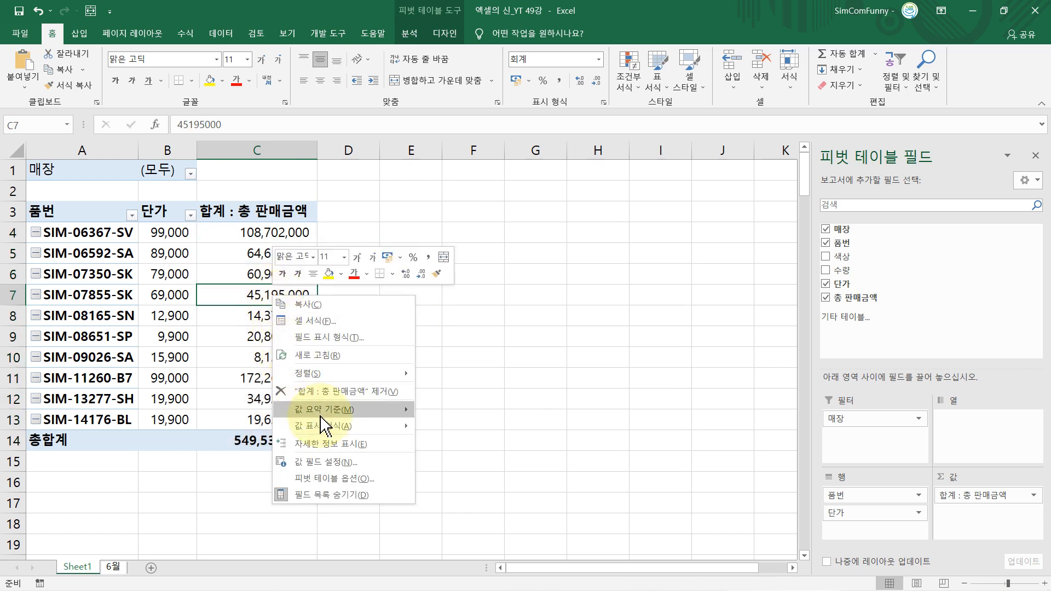
pyautogui.moveTo(329, 419)
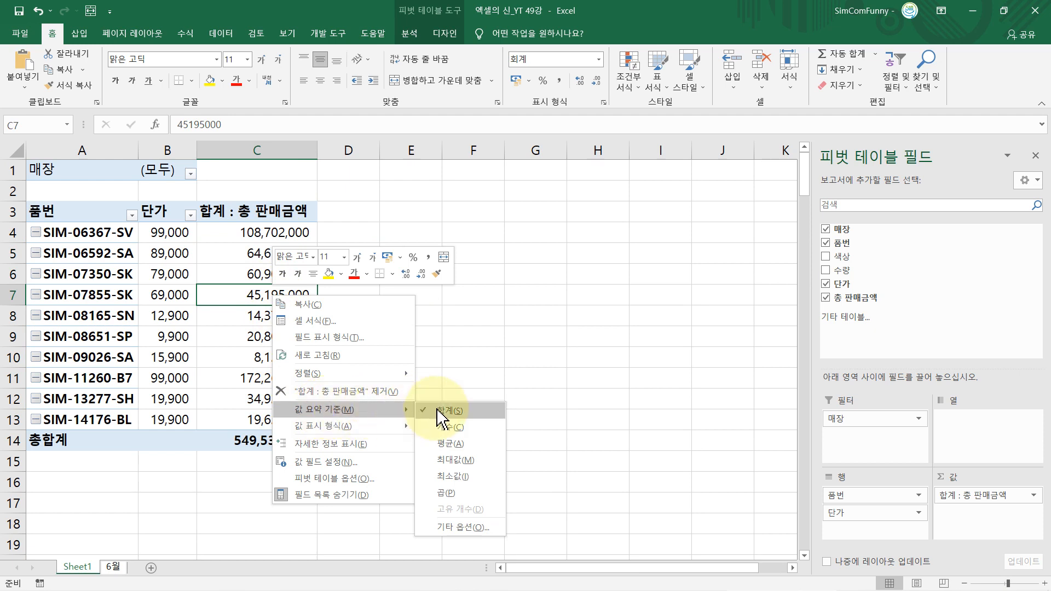
pyautogui.click(466, 444)
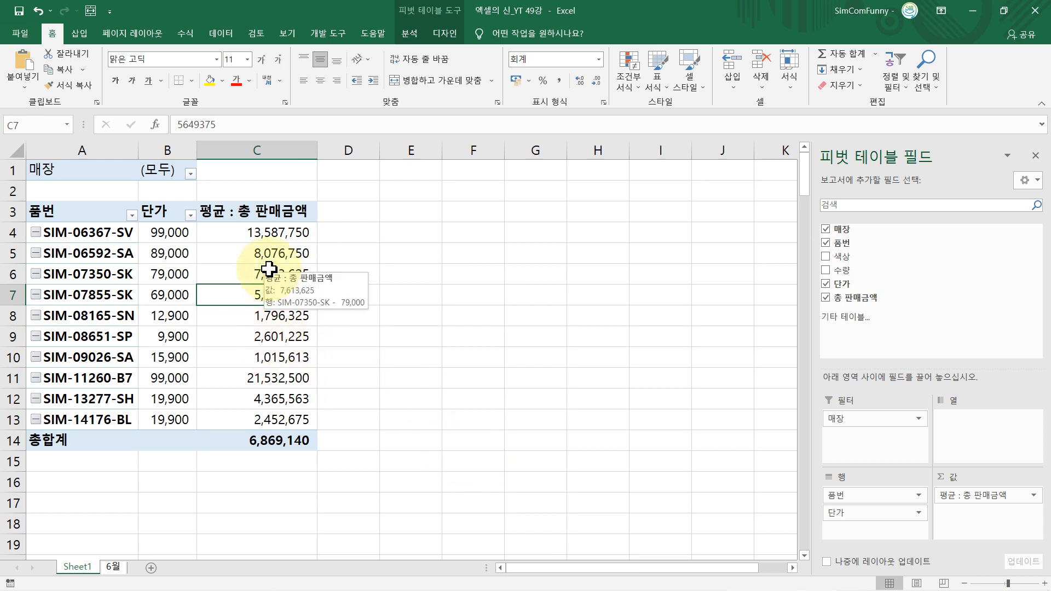
# Remove the 단가 field from the pivot table's row area.
pyautogui.click(222, 219)
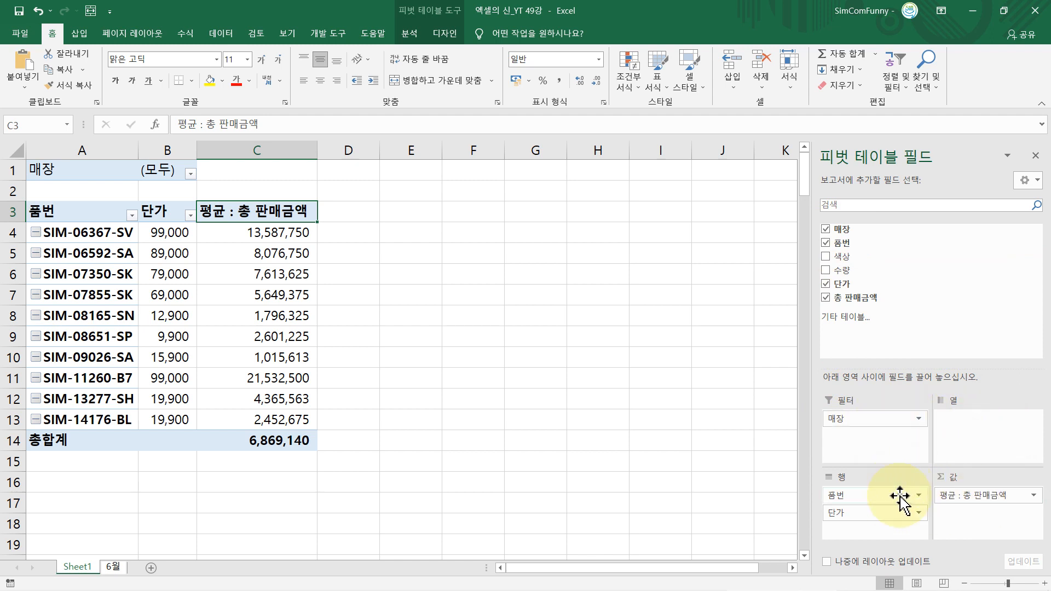
pyautogui.click(864, 515)
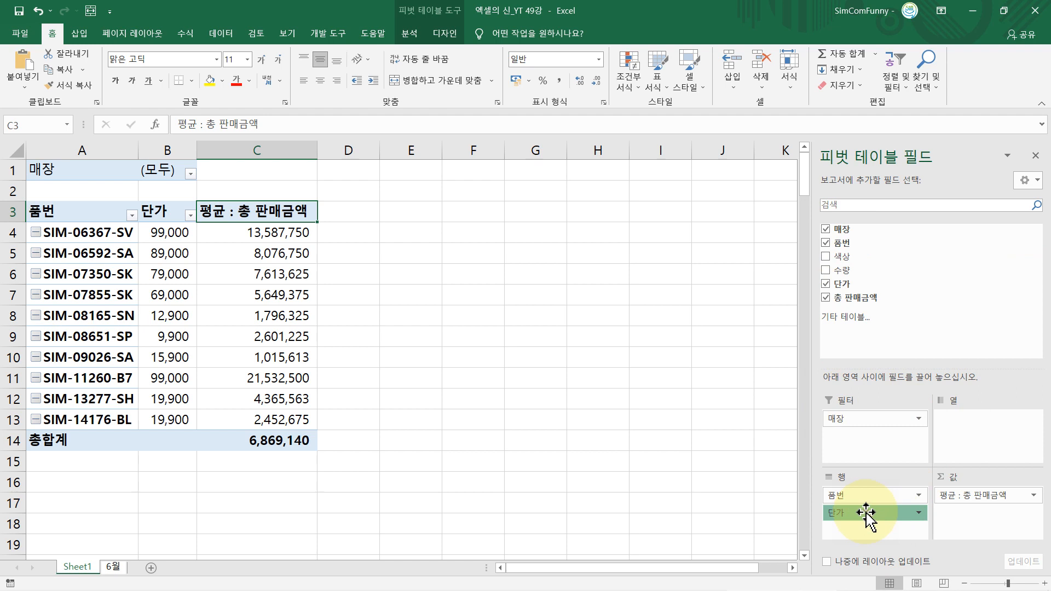
pyautogui.moveTo(867, 516); pyautogui.dragTo(894, 273)
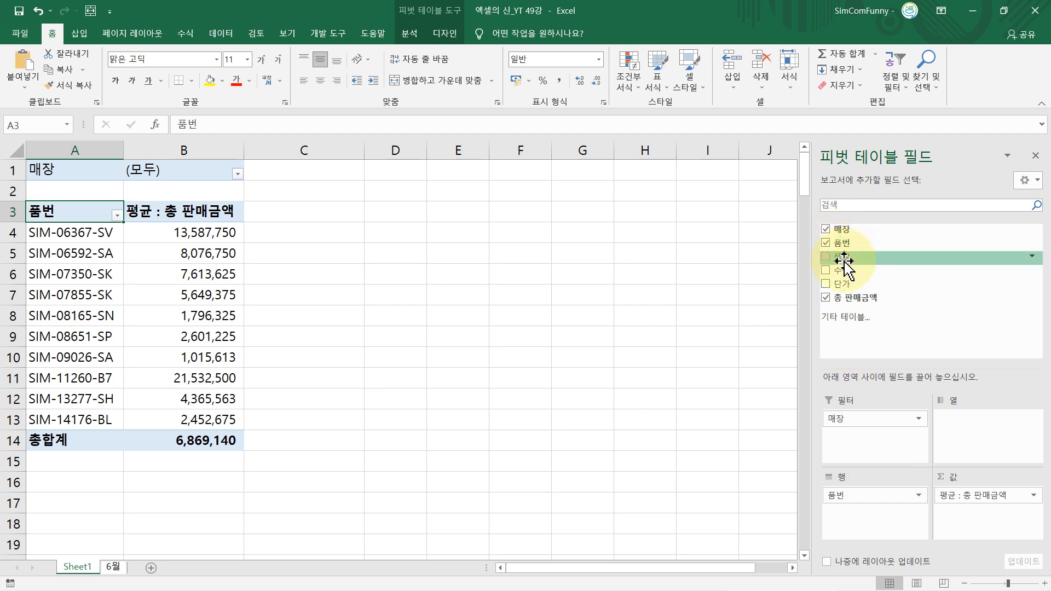
# Replace 품번 with 색상 in the pivot table's rows and 총 판매금액 with the sum of 수량 in its values.
pyautogui.moveTo(844, 262); pyautogui.dragTo(932, 312)
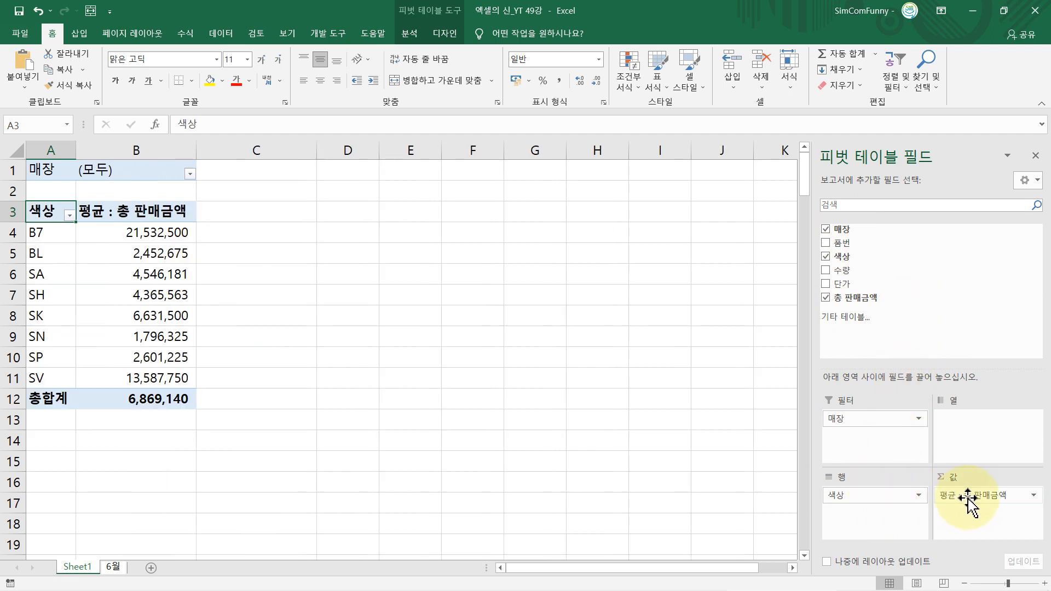
pyautogui.moveTo(968, 497)
pyautogui.mouseDown()
pyautogui.moveTo(1010, 403)
pyautogui.moveTo(1004, 340)
pyautogui.moveTo(896, 289)
pyautogui.moveTo(890, 311)
pyautogui.moveTo(967, 519)
pyautogui.moveTo(973, 510)
pyautogui.mouseUp()
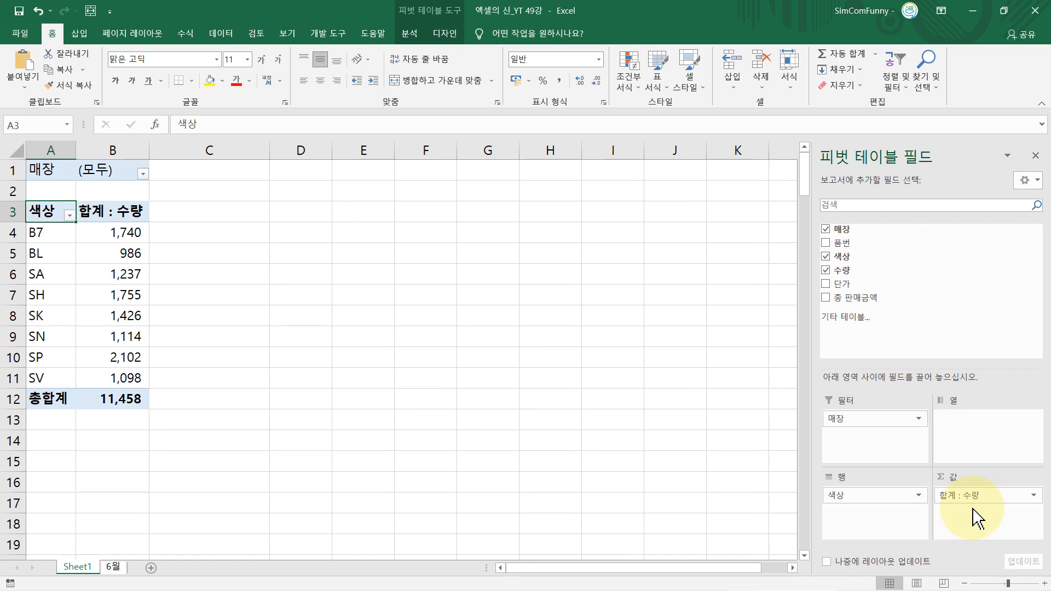